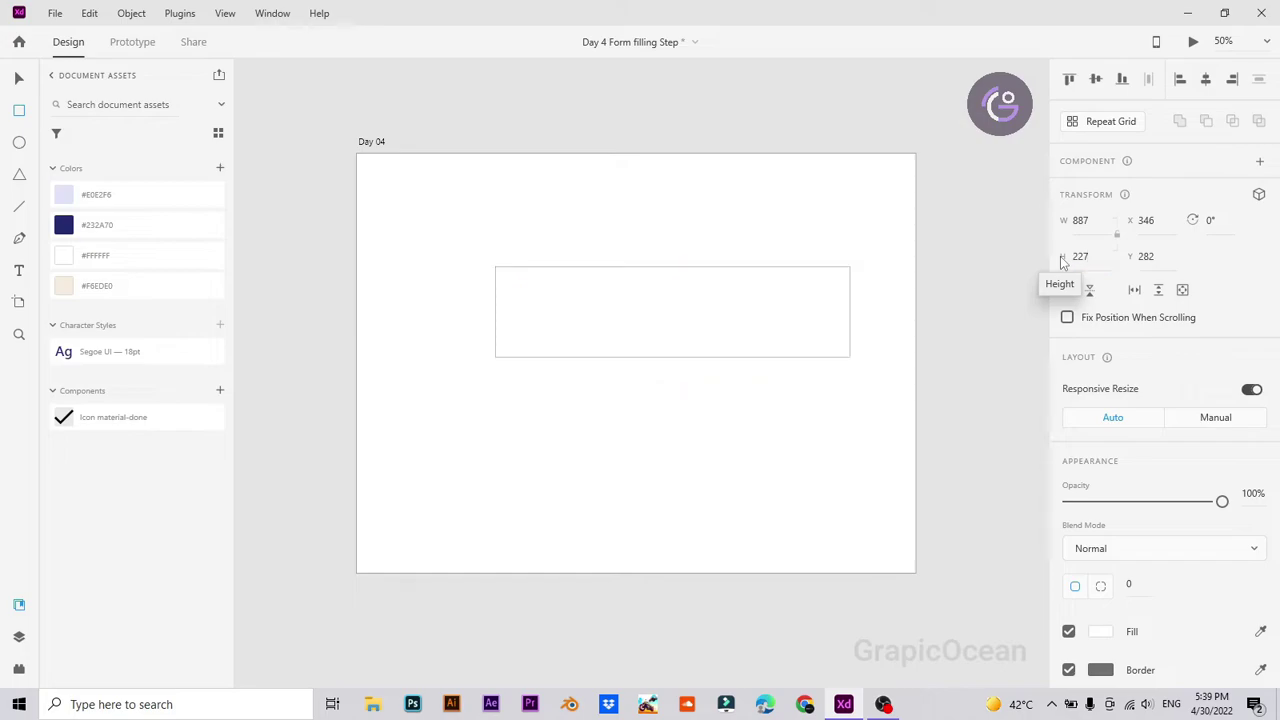
Step: Round the rectangle's corners to a radius of 50 and fill it with #FFFFFF
{"action": "type", "text": "50"}
{"action": "key", "text": "Return"}
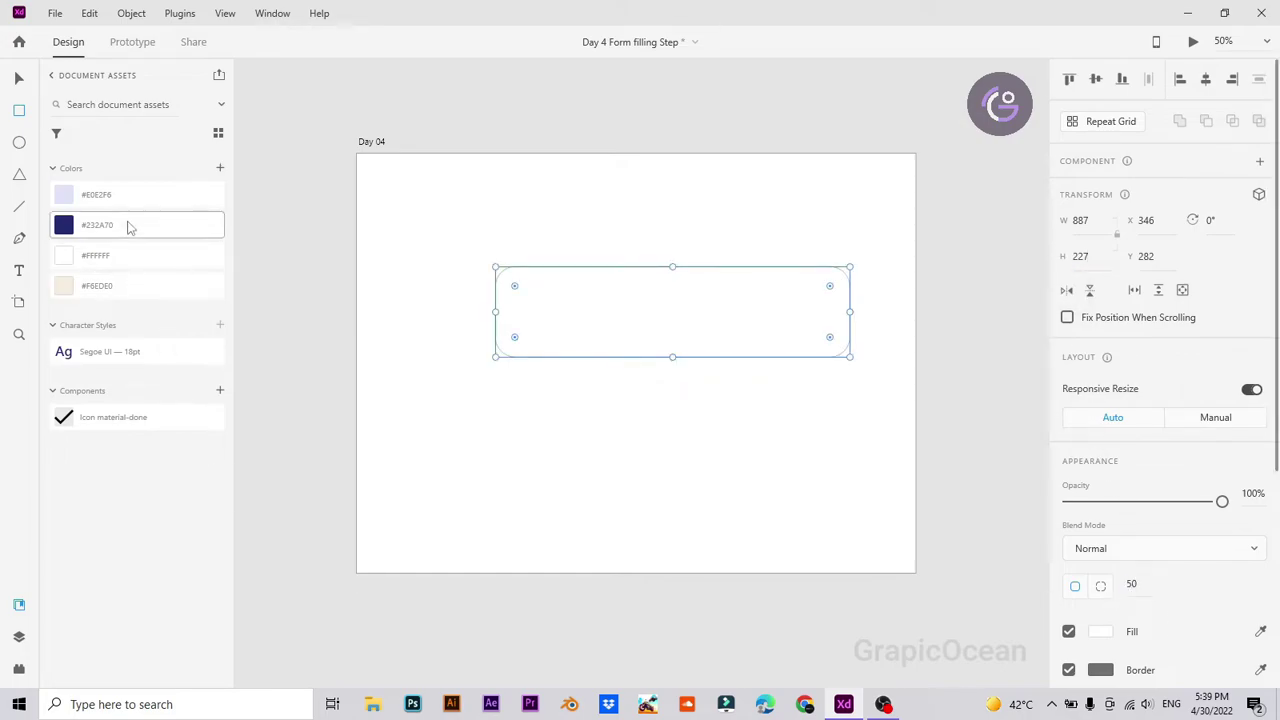
{"action": "left_click", "coordinate": [117, 258]}
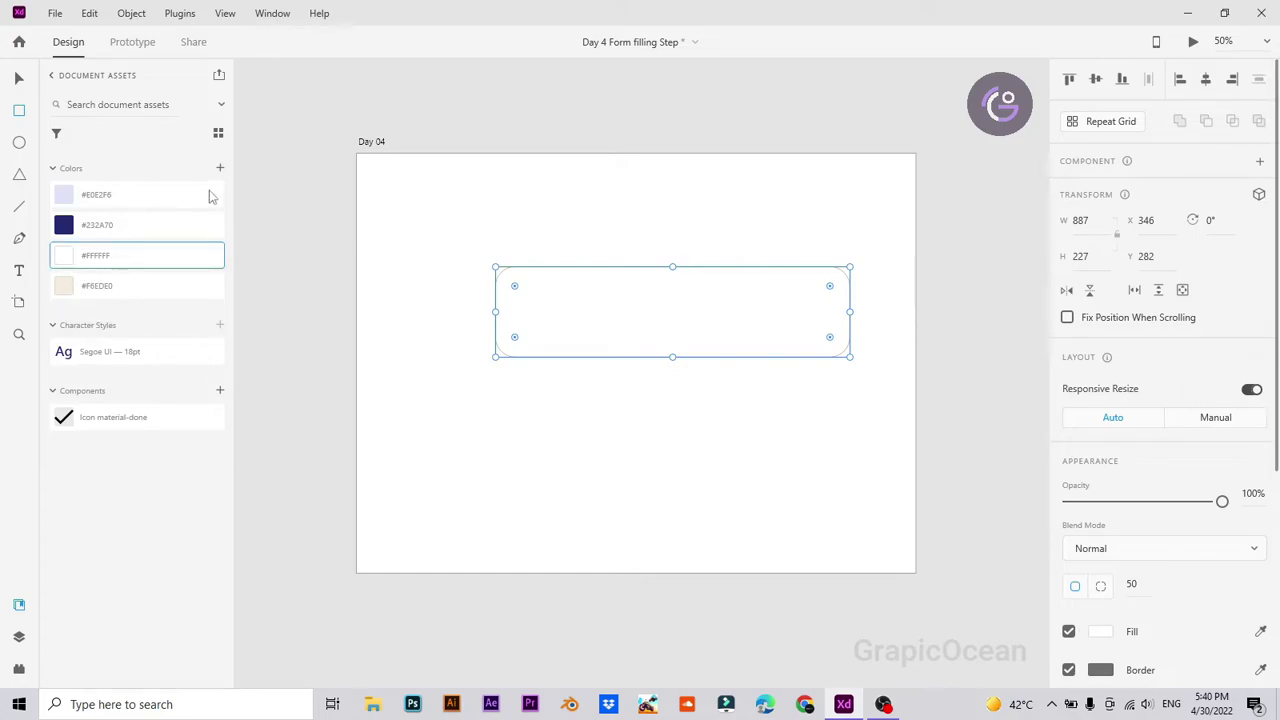
Step: Fill the Day 04 artboard with the saved colour #E0E2F6
{"action": "left_click", "coordinate": [373, 140]}
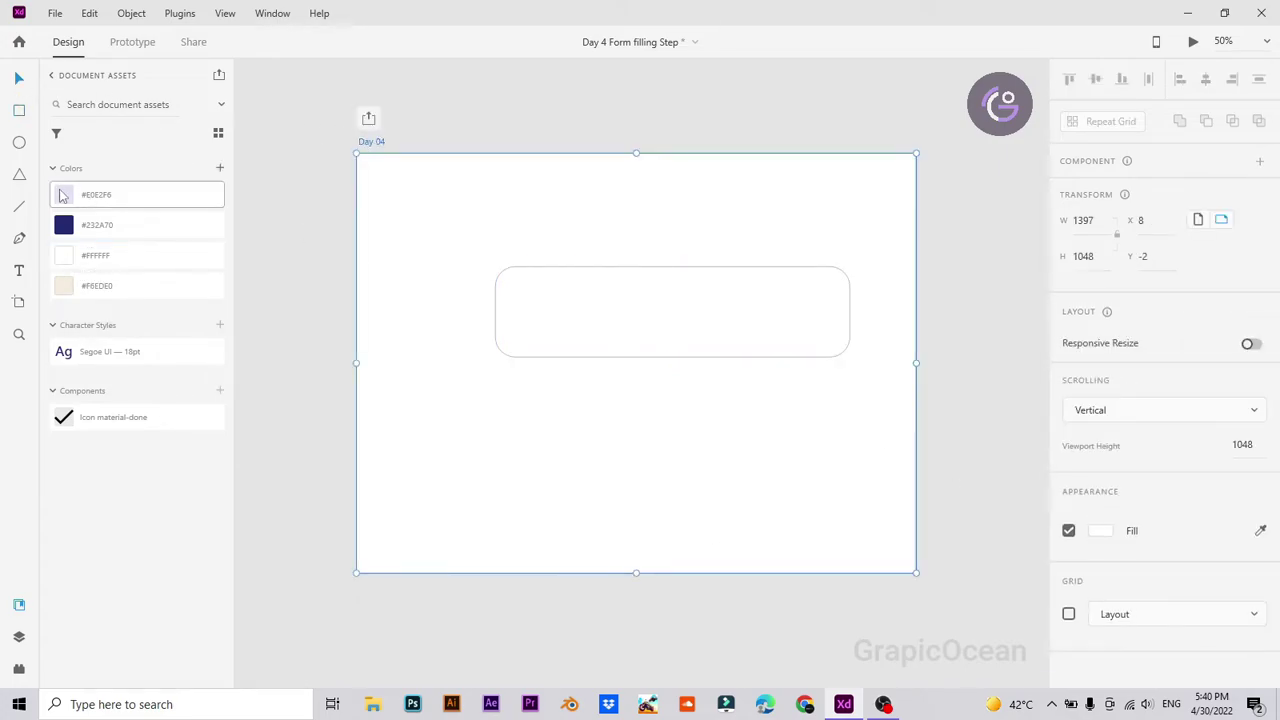
{"action": "left_click", "coordinate": [68, 196]}
{"action": "left_click", "coordinate": [711, 63]}
Step: Centre the white rounded rectangle horizontally and vertically on the artboard and remove its border
{"action": "left_click", "coordinate": [692, 307]}
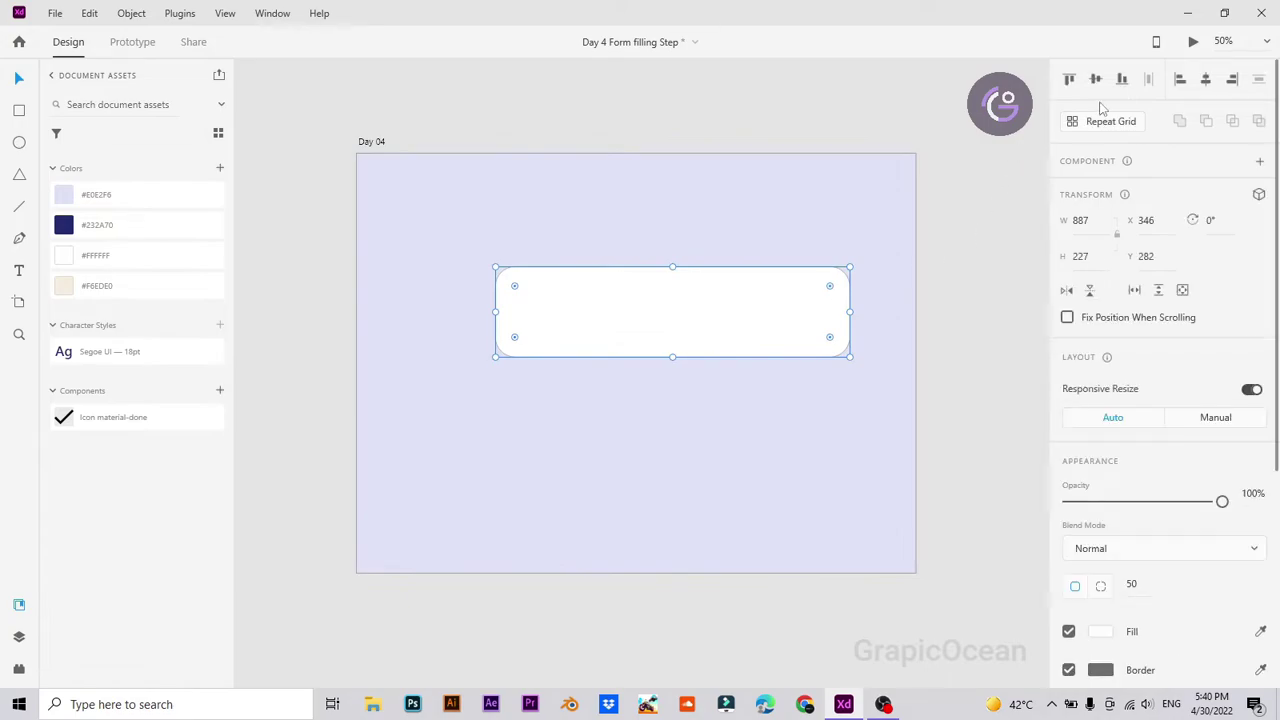
{"action": "left_click", "coordinate": [1095, 79]}
{"action": "left_click", "coordinate": [1205, 79]}
{"action": "left_click", "coordinate": [977, 394]}
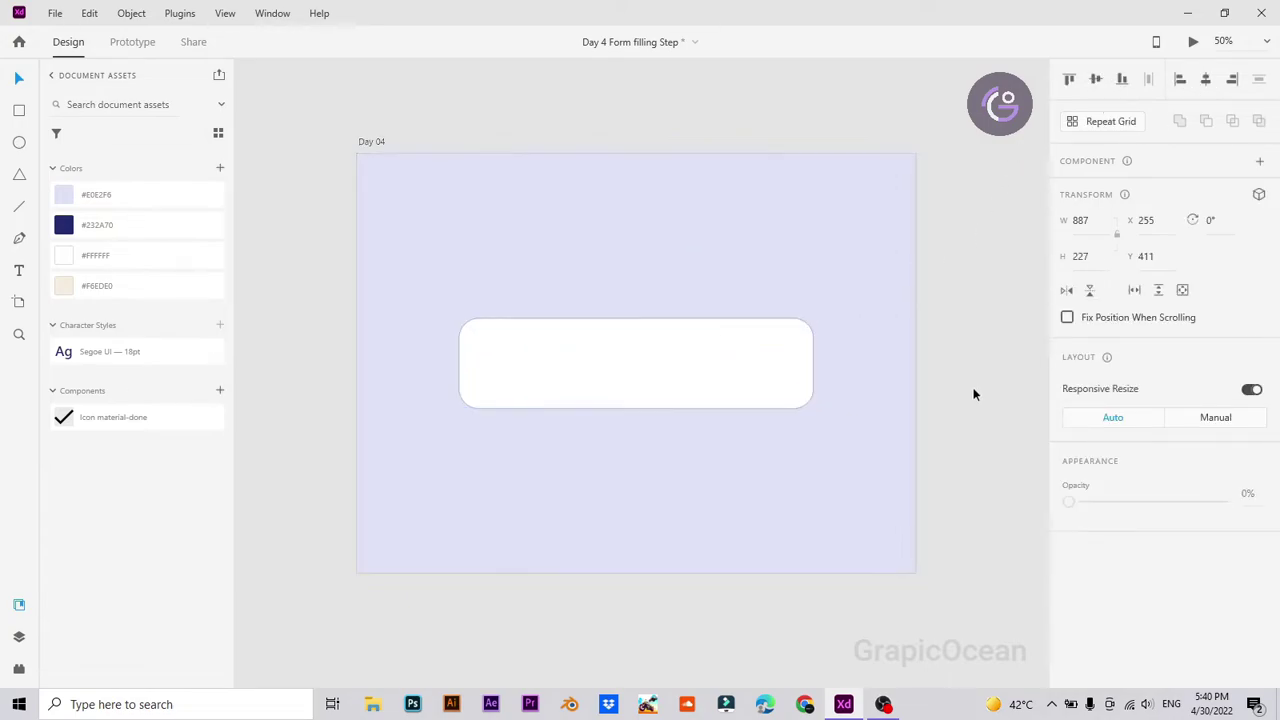
{"action": "left_click", "coordinate": [655, 366]}
{"action": "left_click", "coordinate": [1068, 669]}
{"action": "left_click", "coordinate": [914, 620]}
Step: Draw a circle above the white card and set its width and height to 36
{"action": "key", "text": "ctrl+1"}
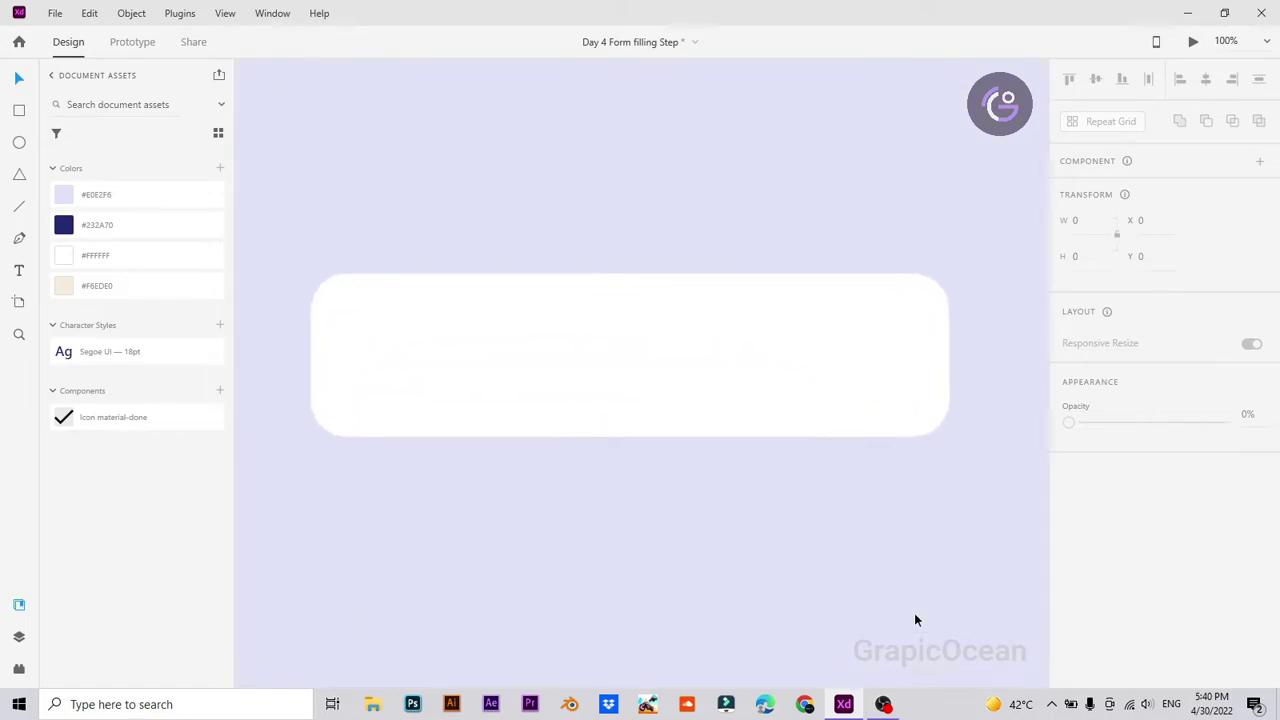
{"action": "left_click", "coordinate": [19, 142]}
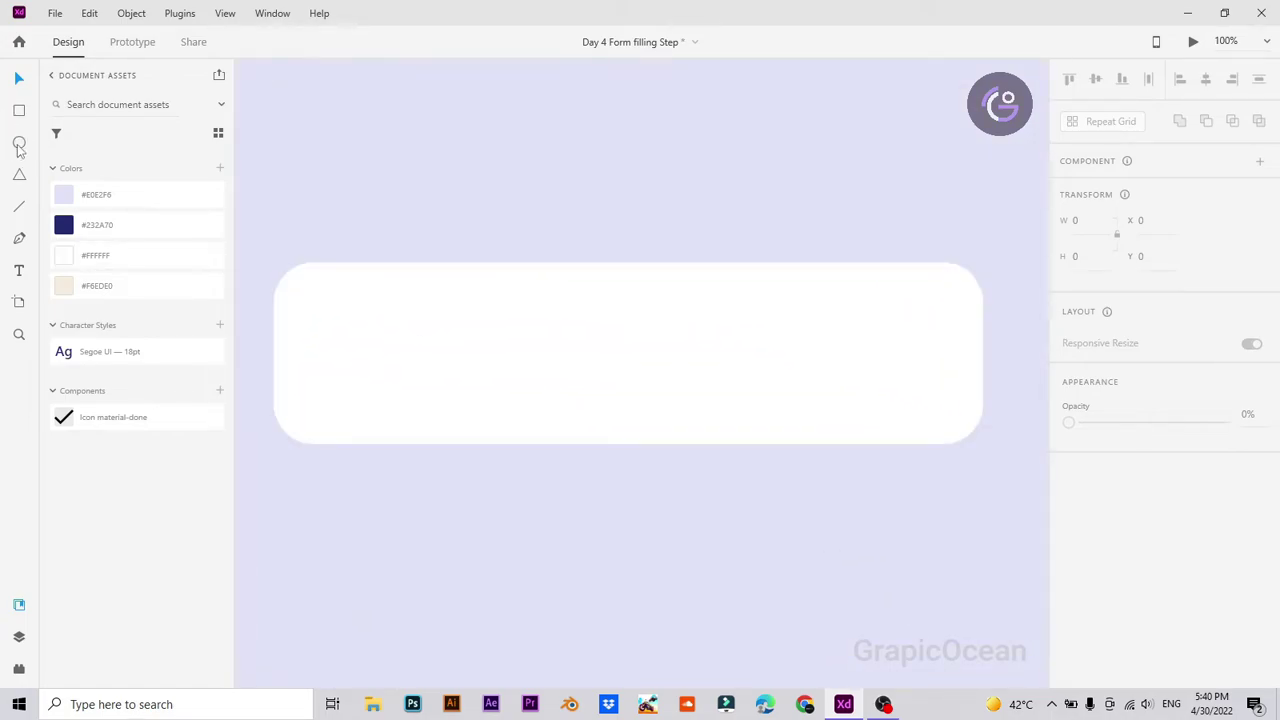
{"action": "left_click_drag", "start_coordinate": [522, 116], "coordinate": [588, 168]}
{"action": "left_click", "coordinate": [1078, 221]}
{"action": "type", "text": "36"}
{"action": "key", "text": "Tab"}
{"action": "type", "text": "36"}
{"action": "key", "text": "Return"}
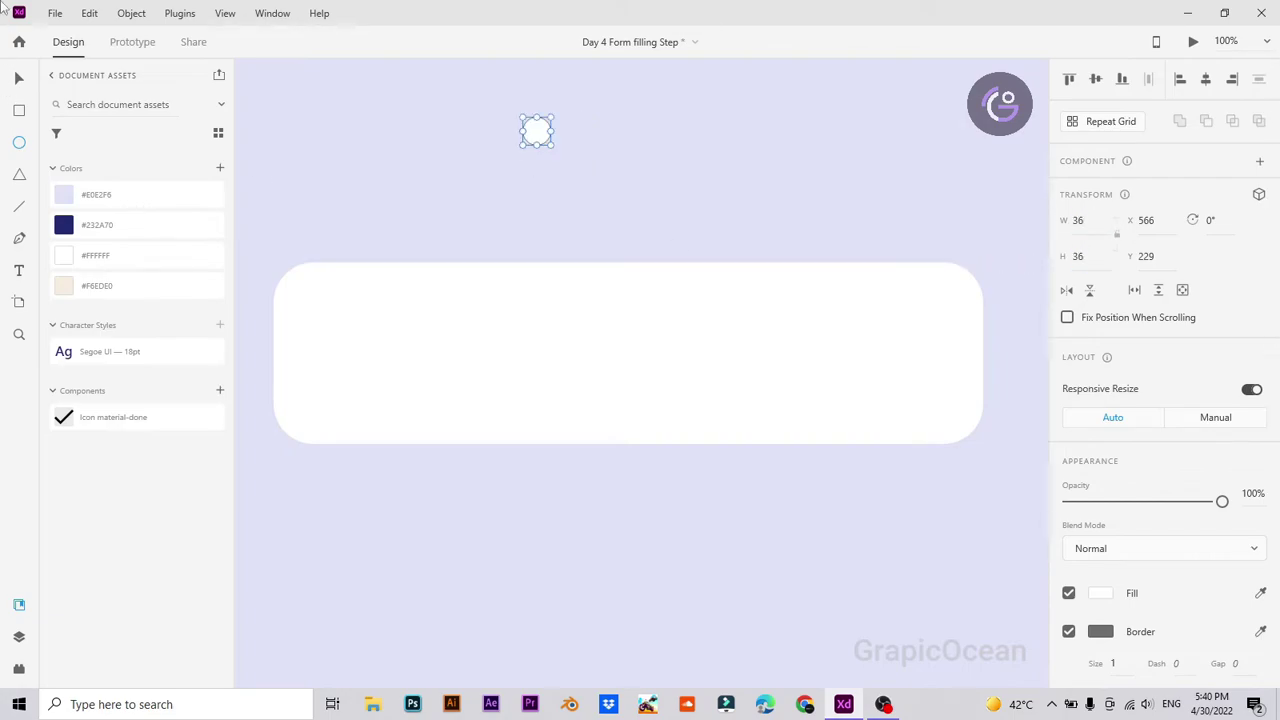
Step: Remove the circle's border, place it in the card's upper left area at about X 315, Y 479, and fill it with #232A70
{"action": "left_click", "coordinate": [1068, 631]}
{"action": "left_click_drag", "start_coordinate": [539, 131], "coordinate": [330, 331]}
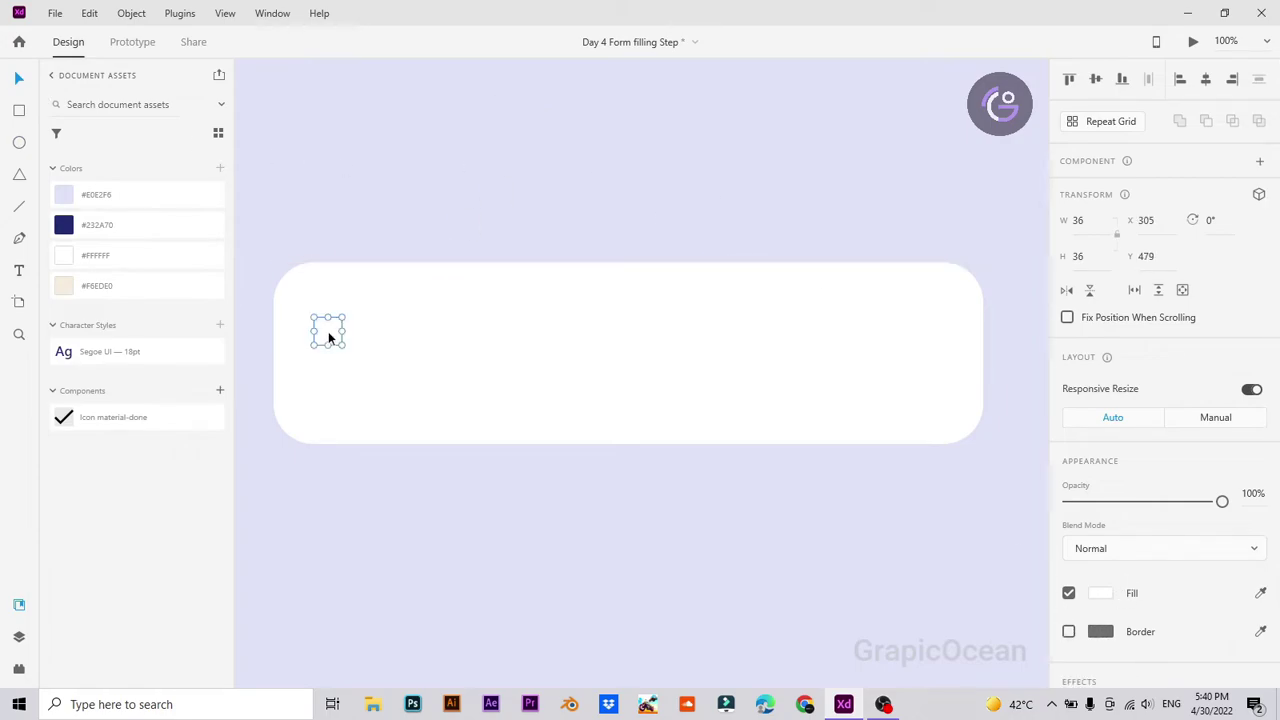
{"action": "left_click", "coordinate": [66, 227]}
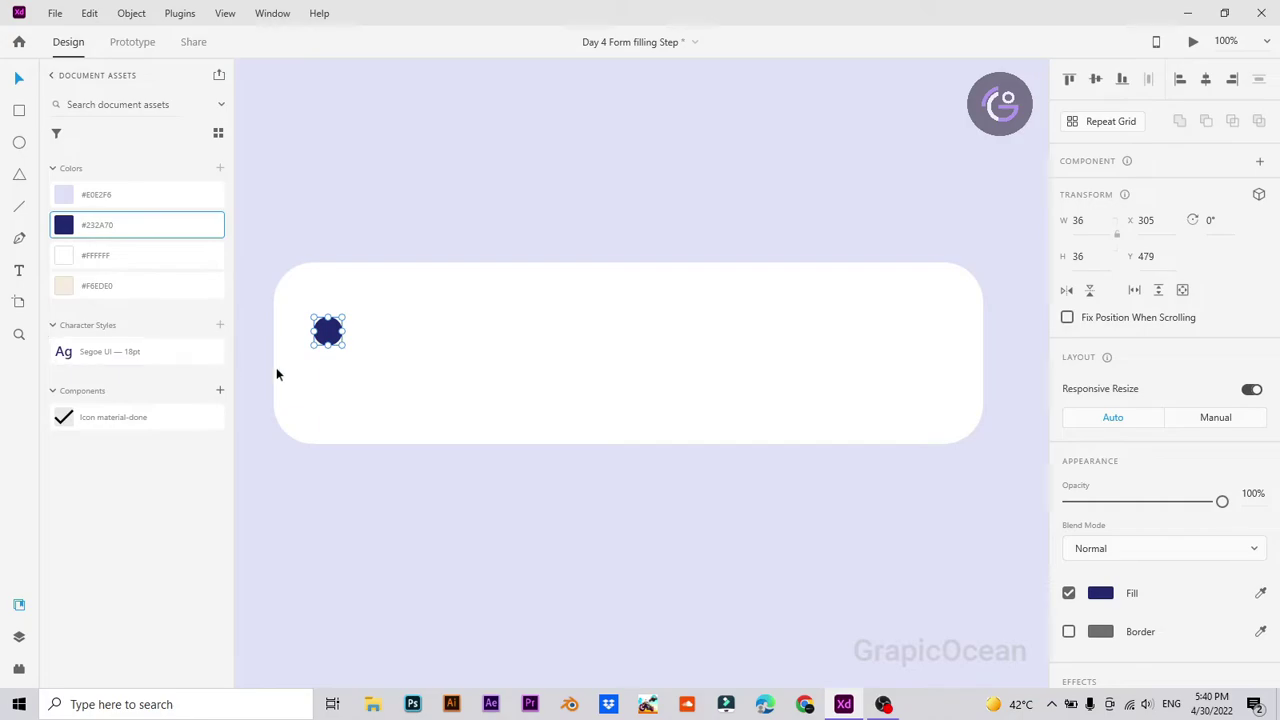
{"action": "key", "text": "shift+Right"}
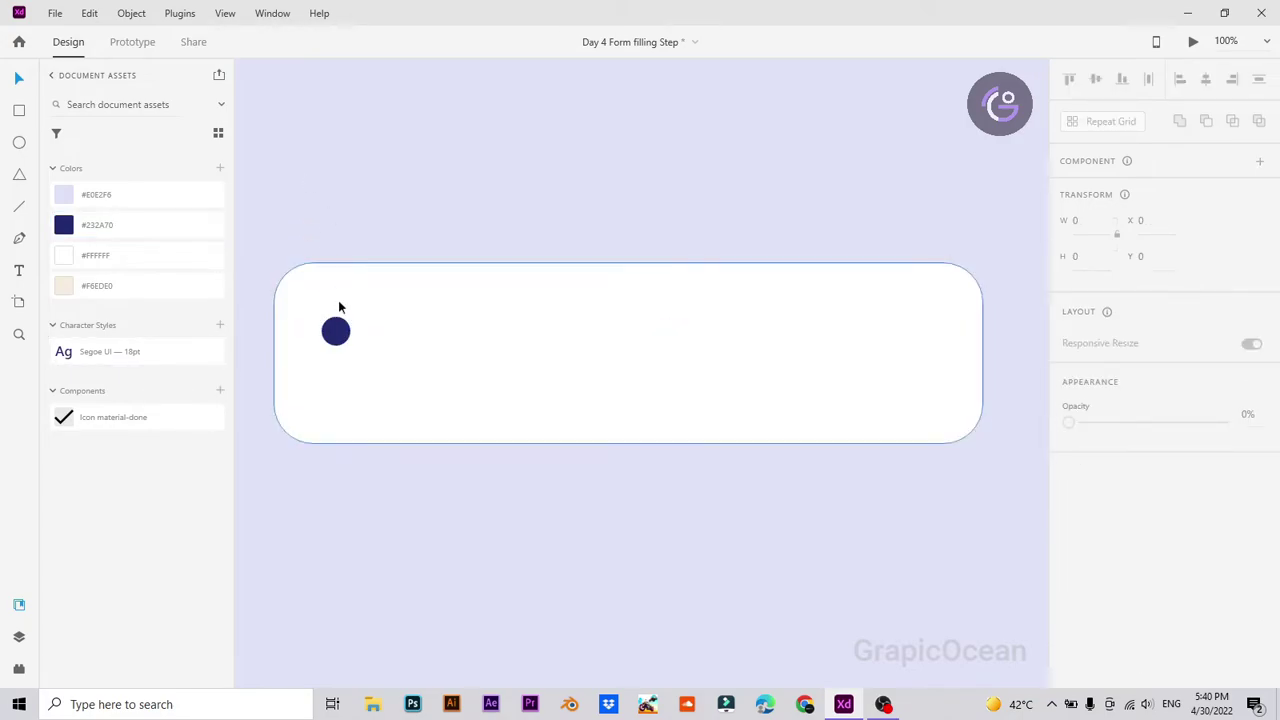
{"action": "left_click", "coordinate": [340, 206]}
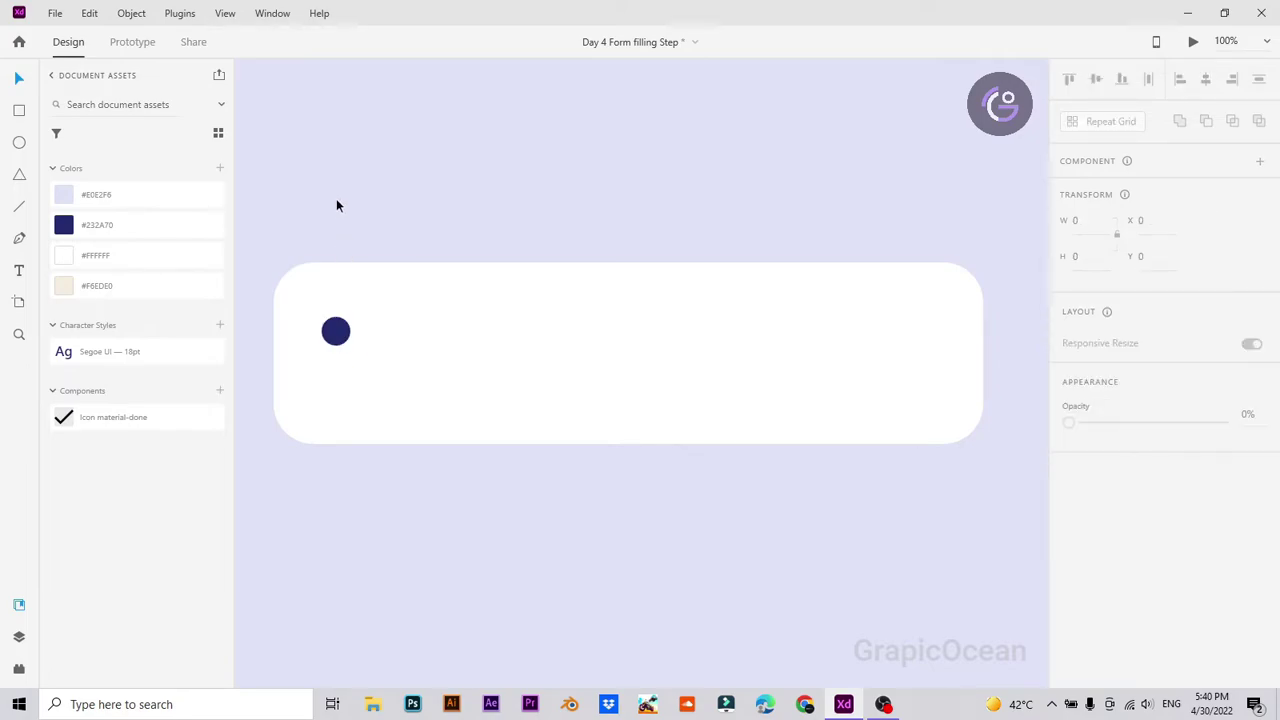
Step: Draw a horizontal line about 763 px long with the Pen tool across the card below the circle
{"action": "left_click", "coordinate": [19, 238]}
{"action": "left_click", "coordinate": [321, 395]}
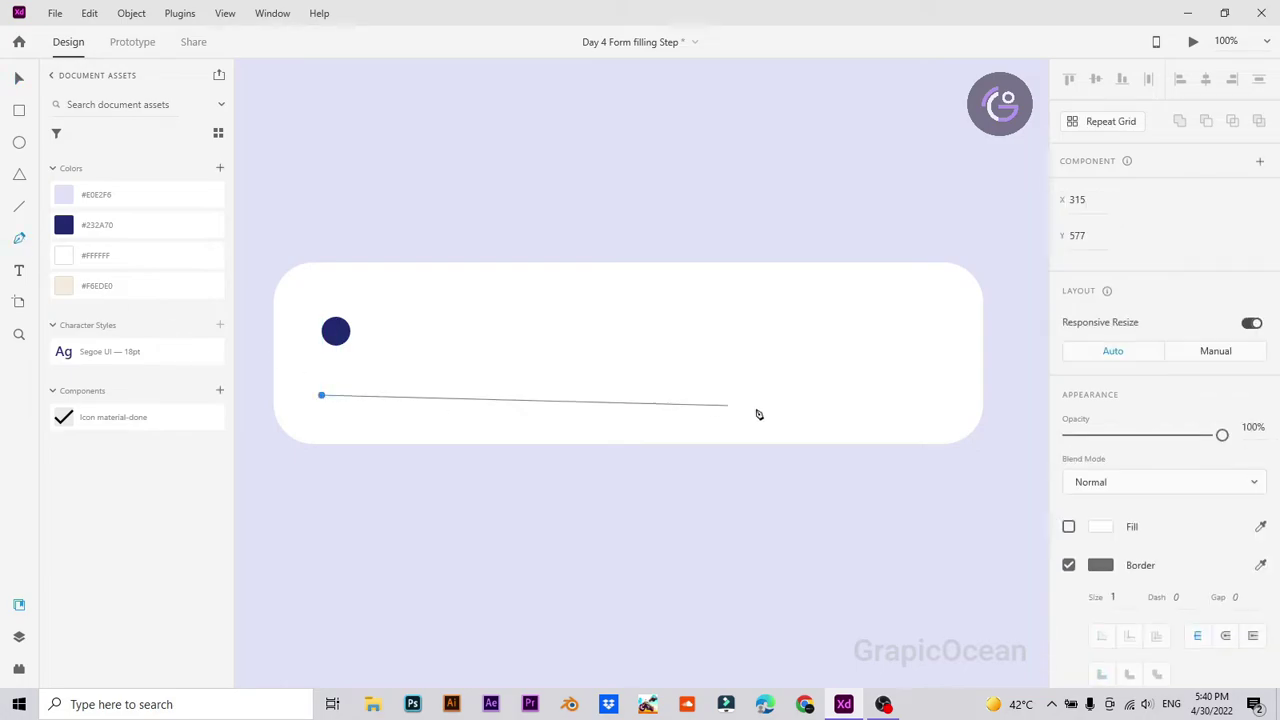
{"action": "left_click", "coordinate": [931, 395]}
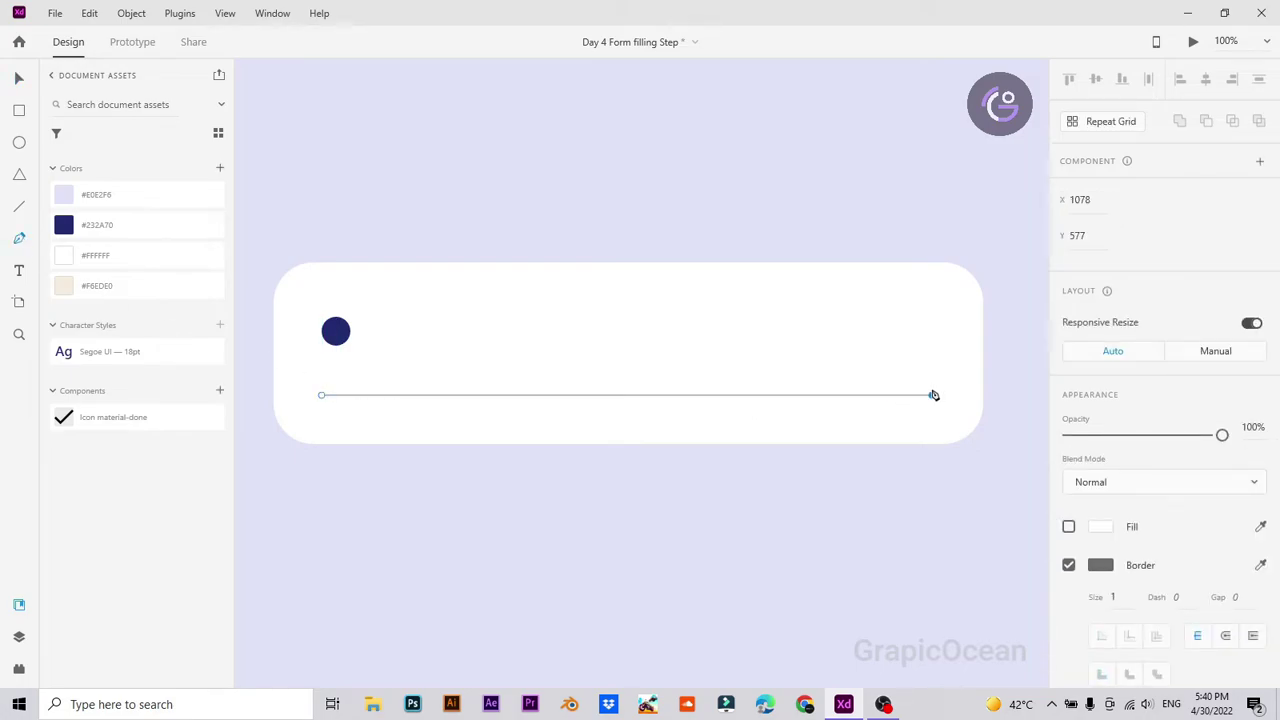
{"action": "key", "text": "Escape"}
{"action": "left_click", "coordinate": [1083, 203]}
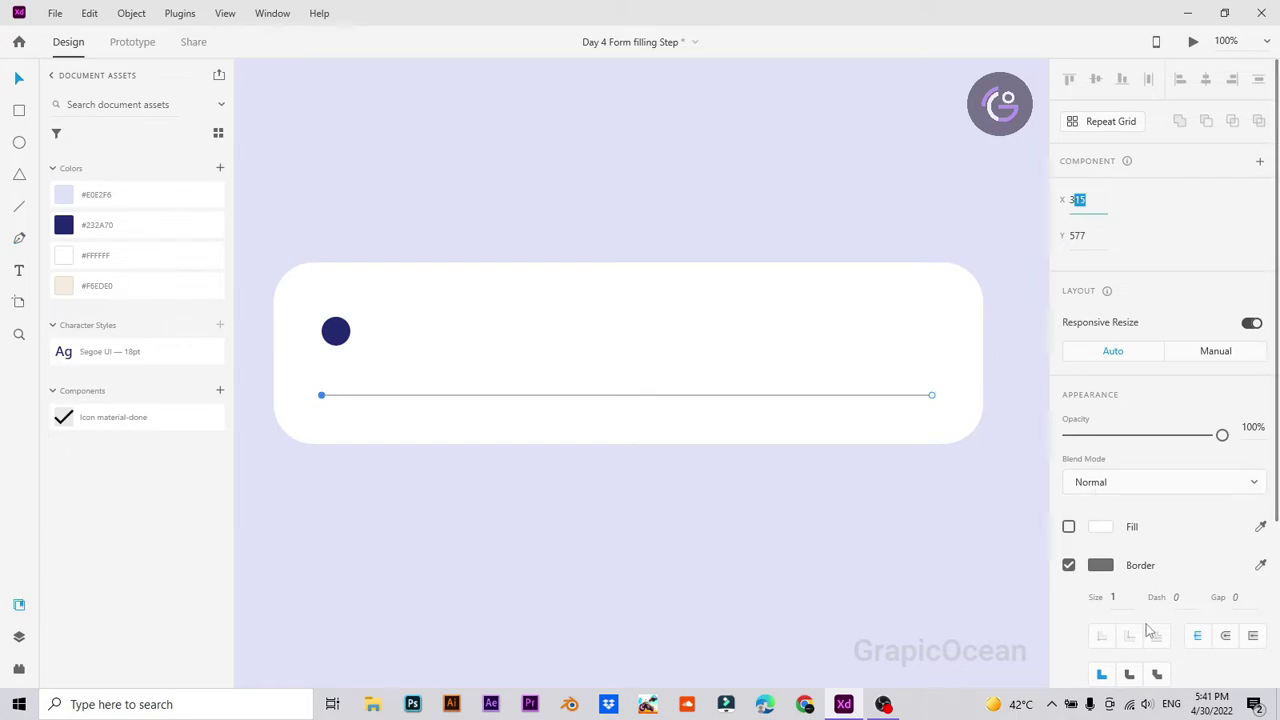
Step: Try a border size of 6 and an opacity of 10% on the line, and restore full opacity
{"action": "left_click", "coordinate": [1120, 597]}
{"action": "type", "text": "2"}
{"action": "key", "text": "Return"}
{"action": "key", "text": "Up"}
{"action": "key", "text": "Up"}
{"action": "key", "text": "Up"}
{"action": "key", "text": "Up"}
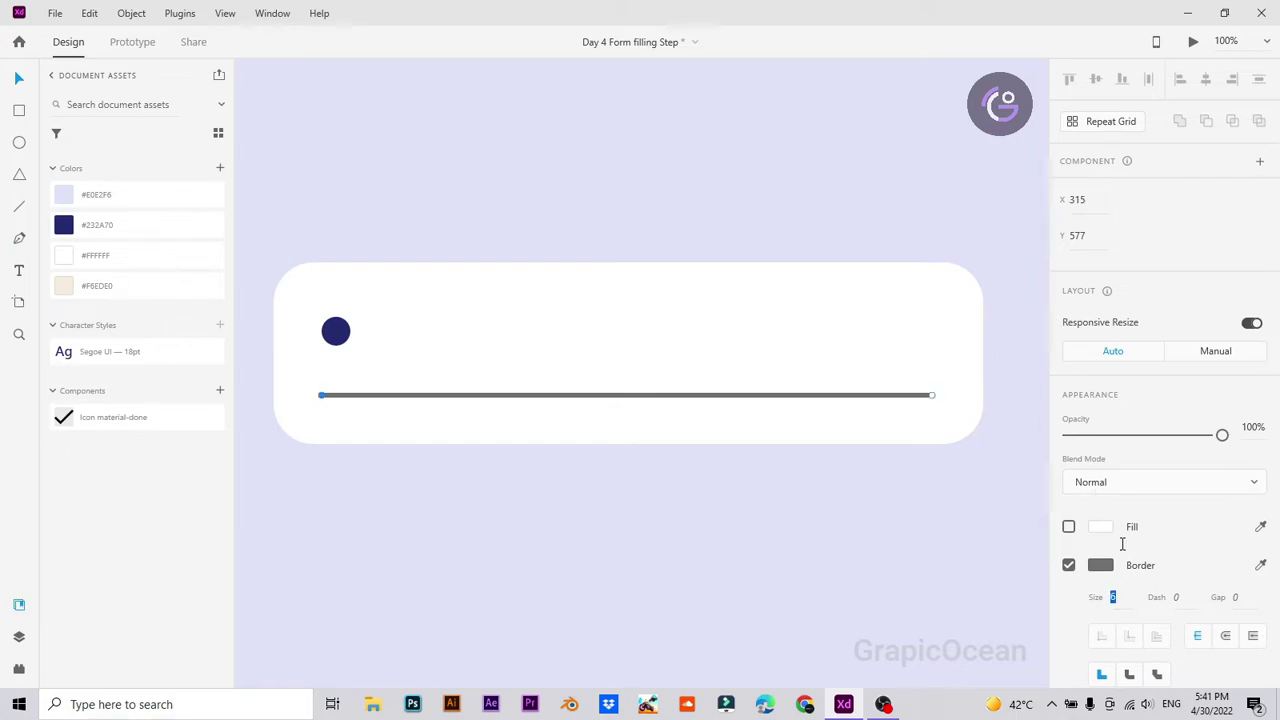
{"action": "key", "text": "Escape"}
{"action": "key", "text": "1"}
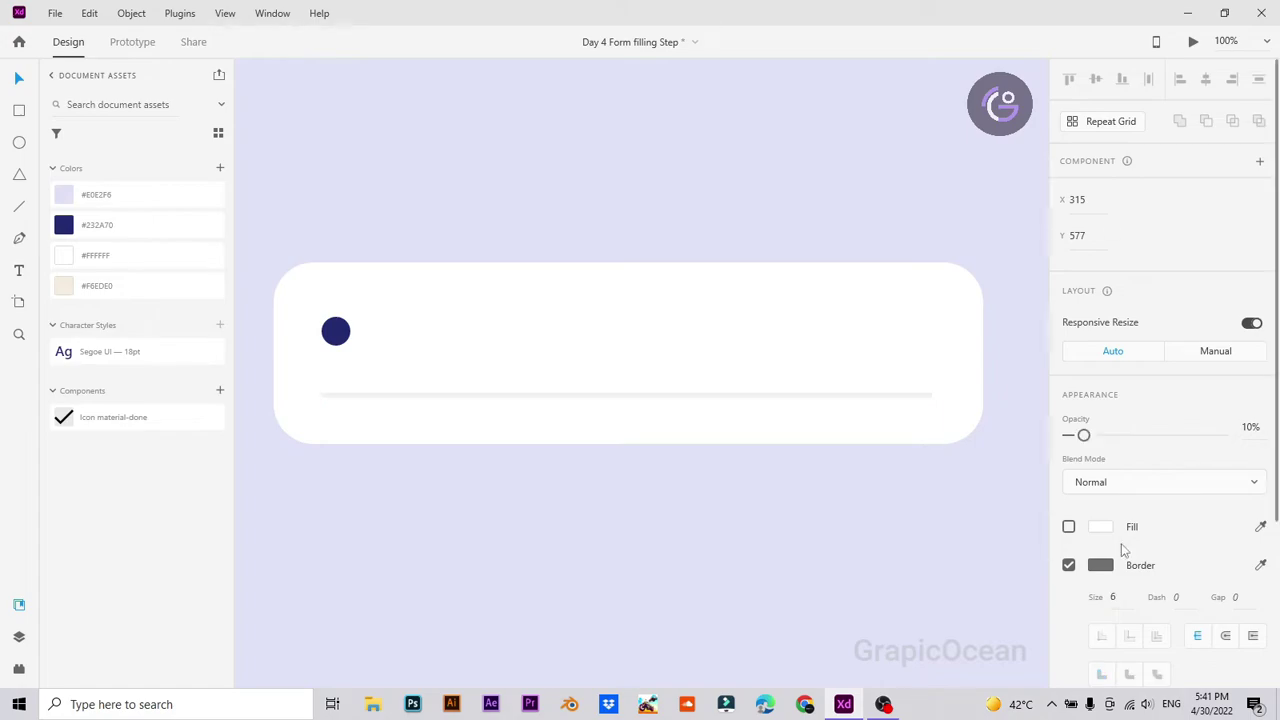
{"action": "key", "text": "0"}
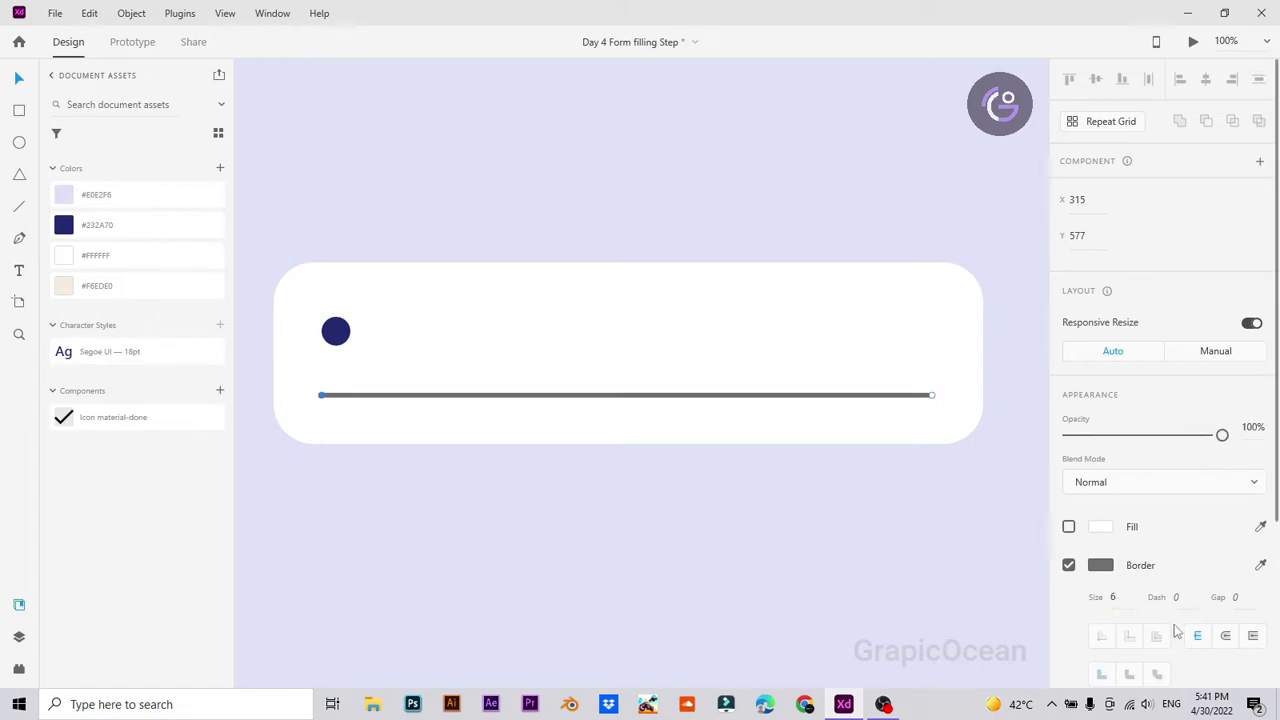
Step: Set the line's border size to 10, give it round caps and colour its border #E0E2F6
{"action": "double_click", "coordinate": [1116, 597]}
{"action": "type", "text": "10"}
{"action": "key", "text": "Return"}
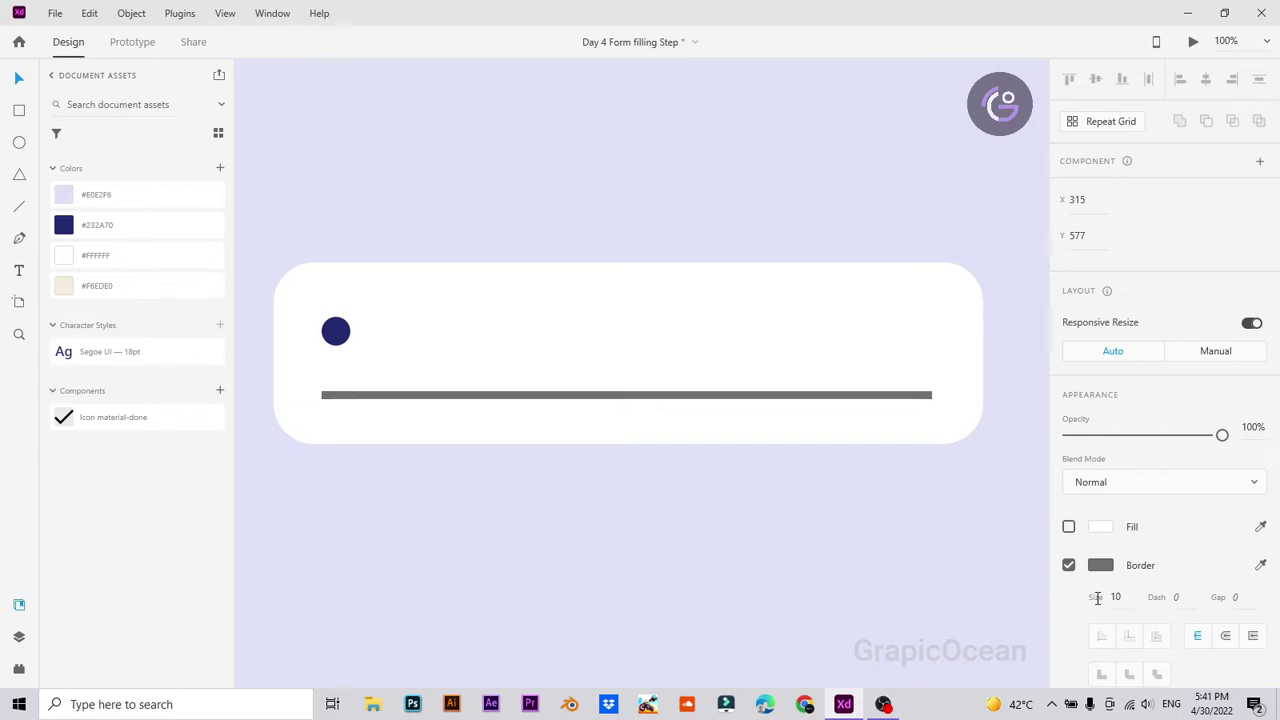
{"action": "left_click", "coordinate": [1225, 637]}
{"action": "left_click", "coordinate": [96, 194]}
{"action": "left_click", "coordinate": [1260, 565]}
{"action": "left_click", "coordinate": [62, 197]}
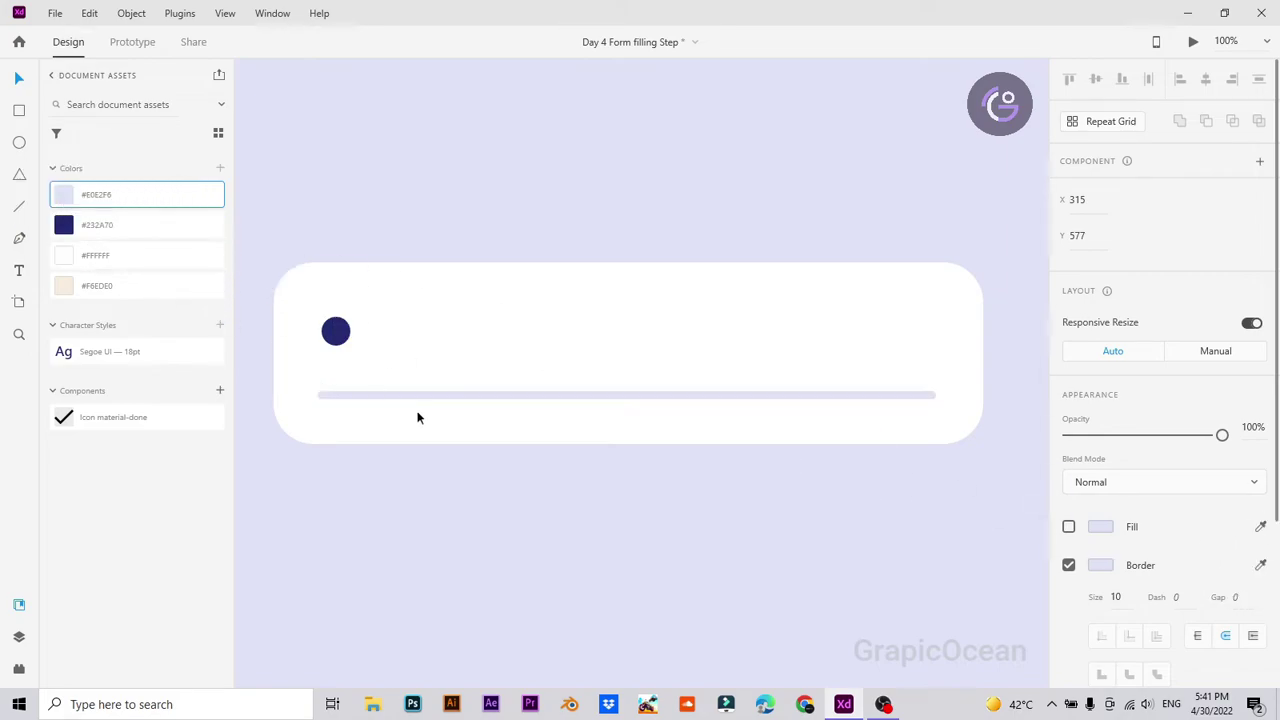
{"action": "left_click", "coordinate": [475, 491]}
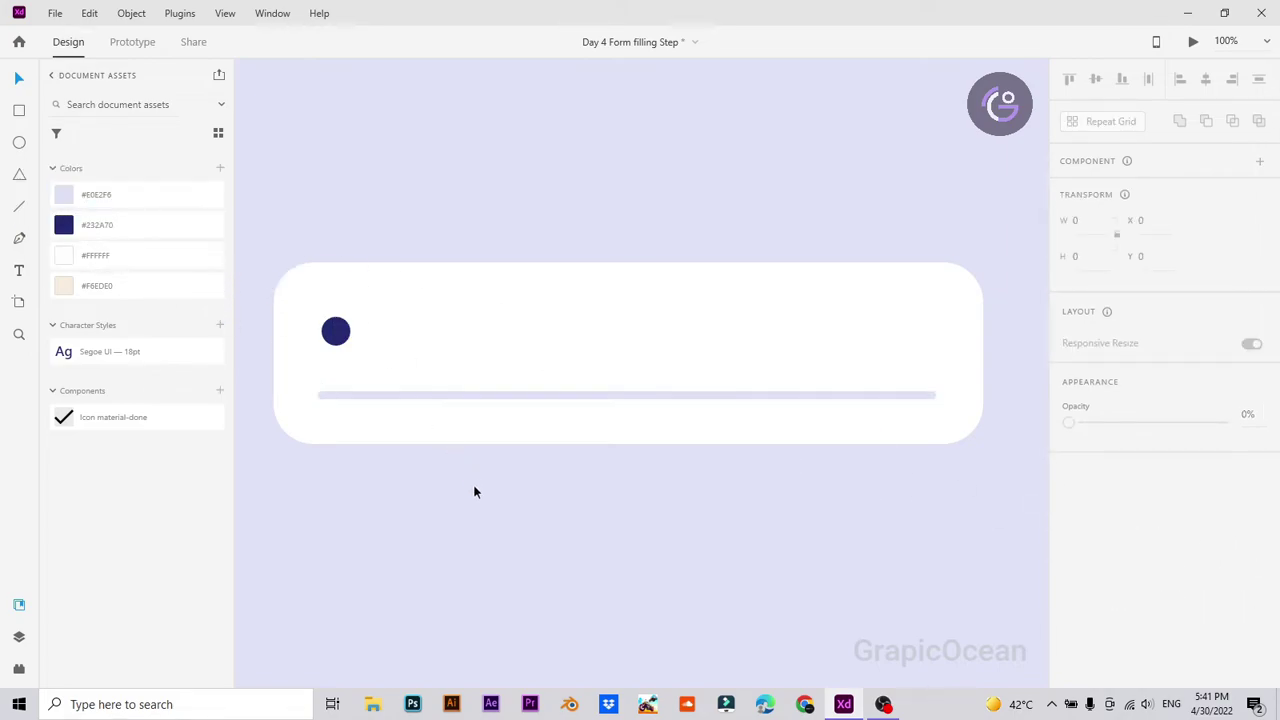
Step: Add the text "1" beside the circle and set its font weight to Bold
{"action": "scroll", "coordinate": [475, 491], "scroll_direction": "up", "scroll_amount": 5}
{"action": "scroll", "coordinate": [409, 329], "scroll_direction": "down", "scroll_amount": 3}
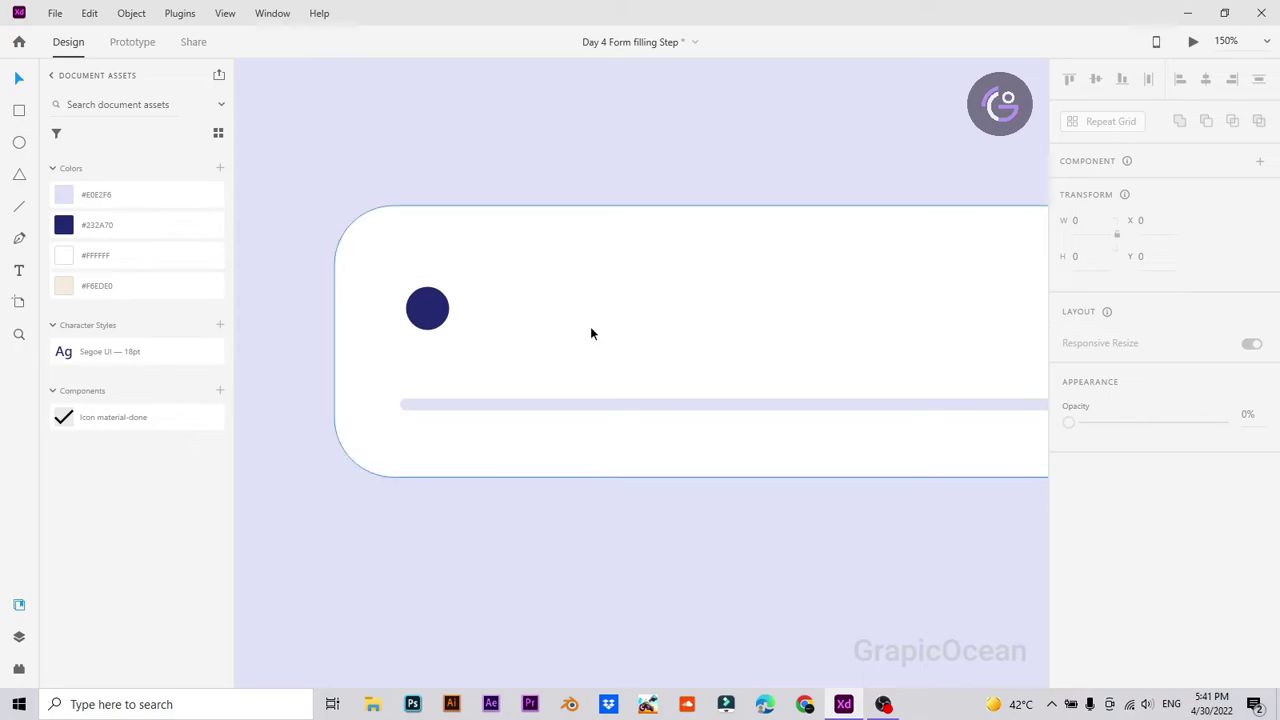
{"action": "scroll", "coordinate": [590, 333], "scroll_direction": "up", "scroll_amount": 2}
{"action": "scroll", "coordinate": [434, 297], "scroll_direction": "left", "scroll_amount": 1}
{"action": "key", "text": "t"}
{"action": "left_click", "coordinate": [468, 258]}
{"action": "type", "text": "1"}
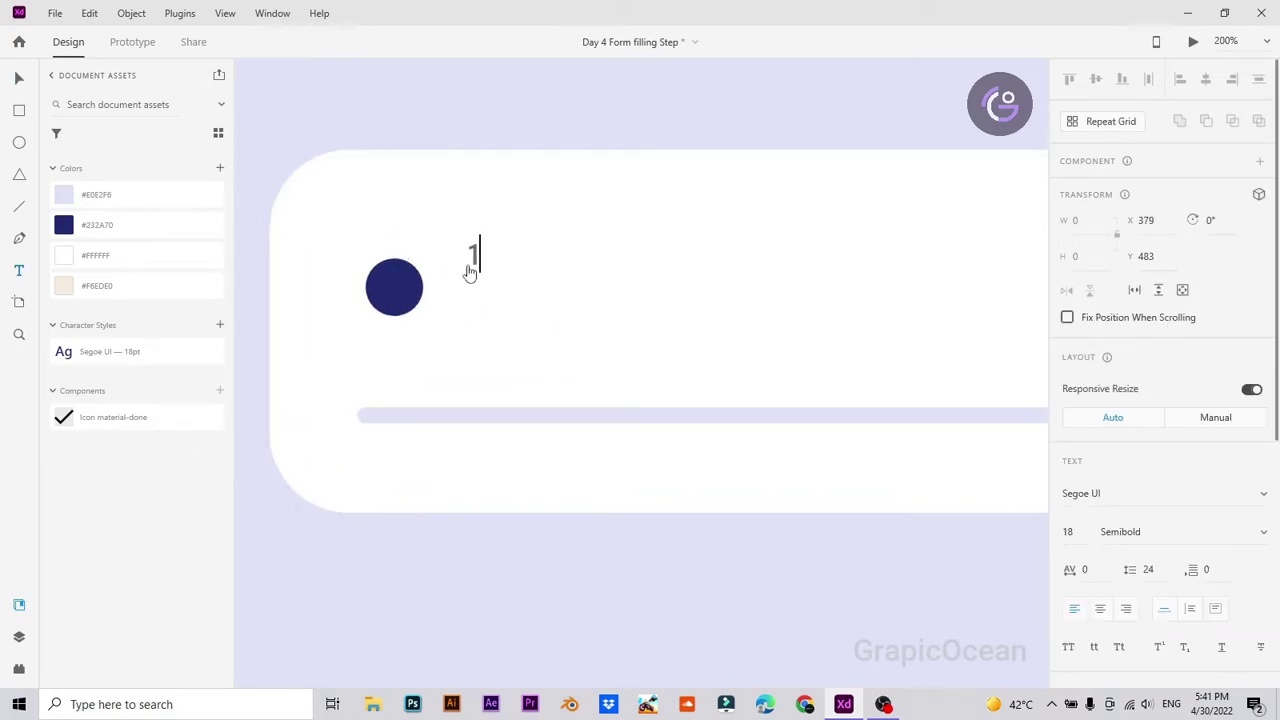
{"action": "key", "text": "Escape"}
{"action": "left_click", "coordinate": [1182, 530]}
{"action": "type", "text": "Bo"}
{"action": "key", "text": "Return"}
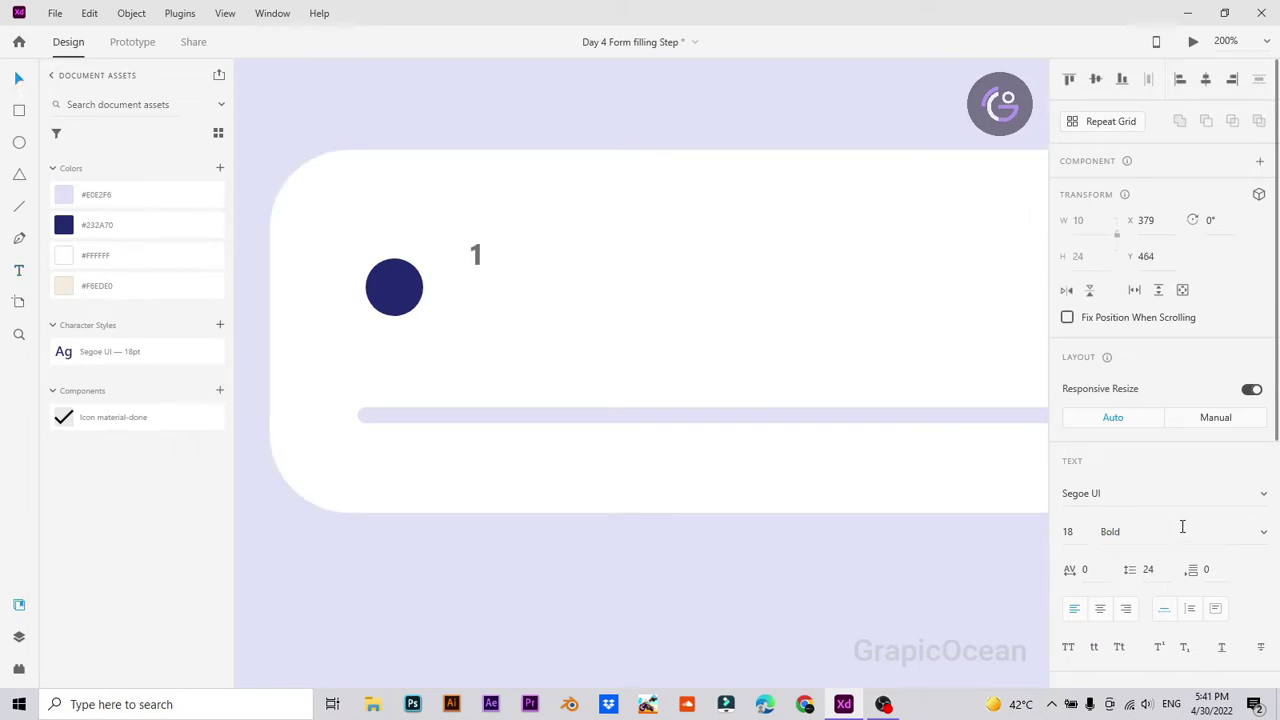
Step: Centre the number 1 in white on the circle and copy it below as a centred "Pricing" label in the Segoe UI 18pt character style
{"action": "left_click", "coordinate": [563, 282]}
{"action": "left_click_drag", "start_coordinate": [475, 266], "coordinate": [395, 338]}
{"action": "double_click", "coordinate": [395, 338]}
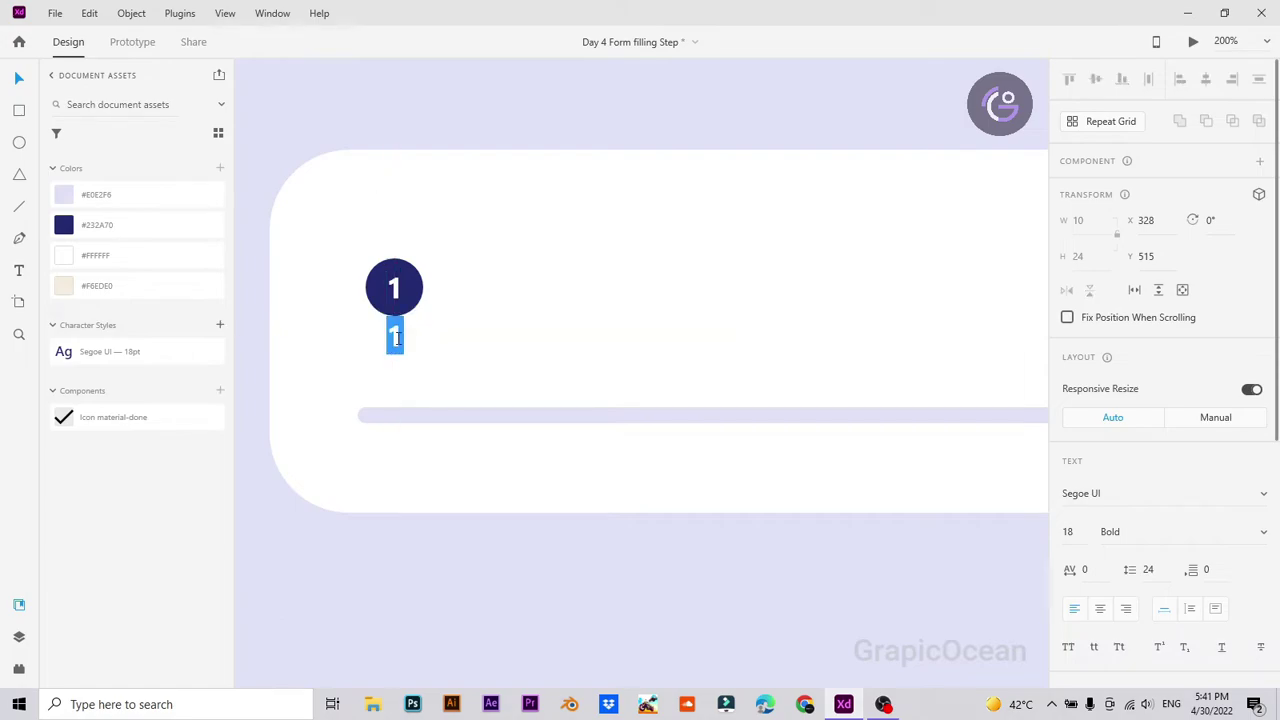
{"action": "type", "text": "Name"}
{"action": "left_click", "coordinate": [18, 78]}
{"action": "left_click", "coordinate": [104, 358]}
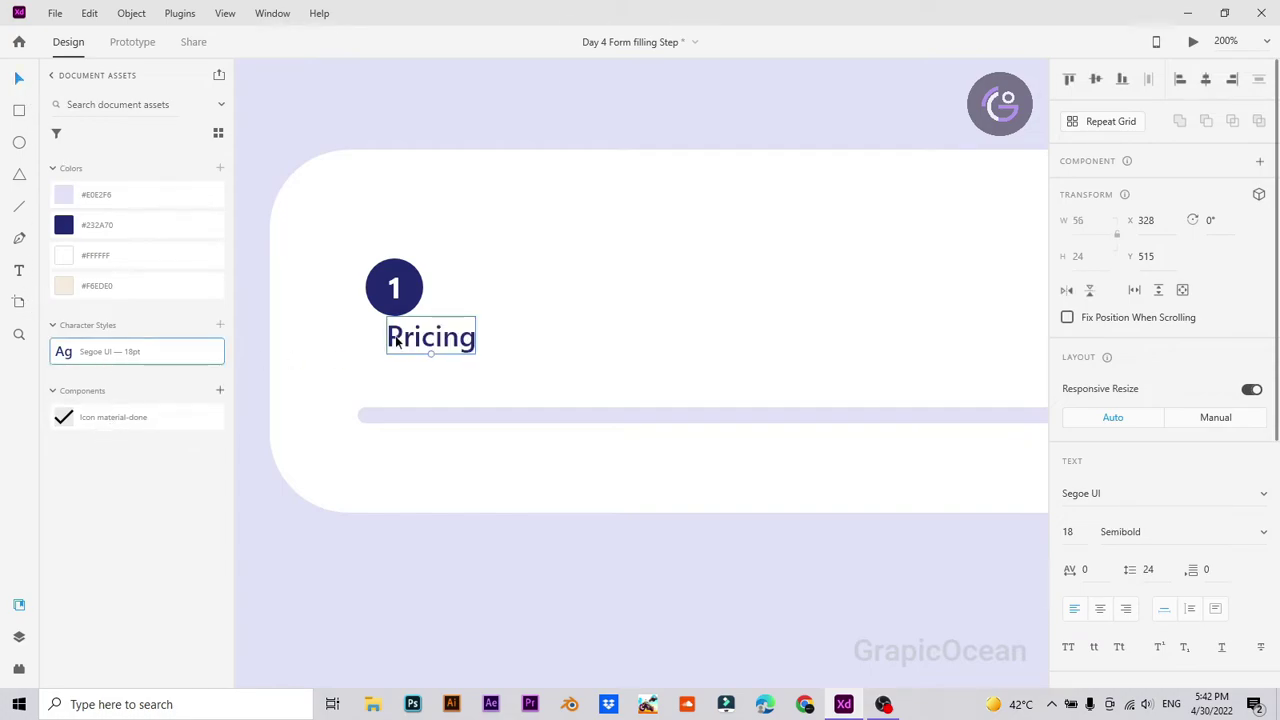
{"action": "left_click_drag", "start_coordinate": [431, 345], "coordinate": [395, 357]}
{"action": "left_click", "coordinate": [383, 122]}
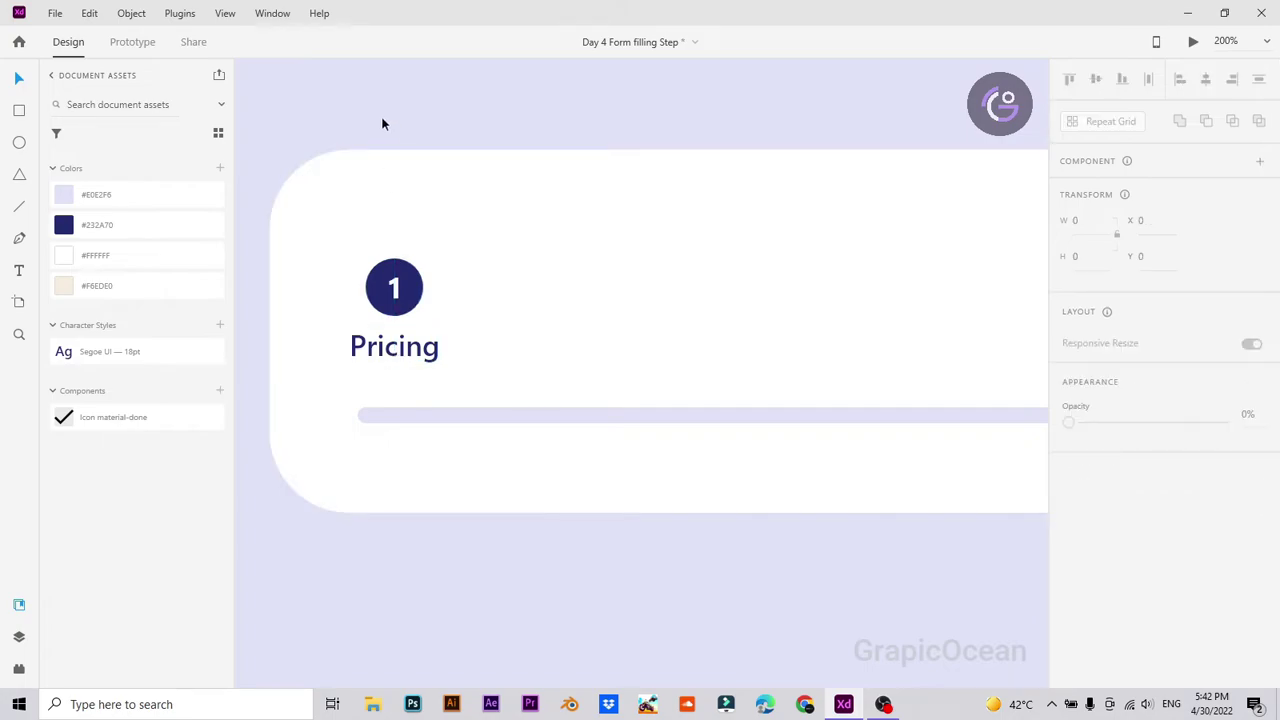
Step: Select the circle, its number and the Pricing label together and nudge them right to align with the bar's left end
{"action": "left_click", "coordinate": [416, 290]}
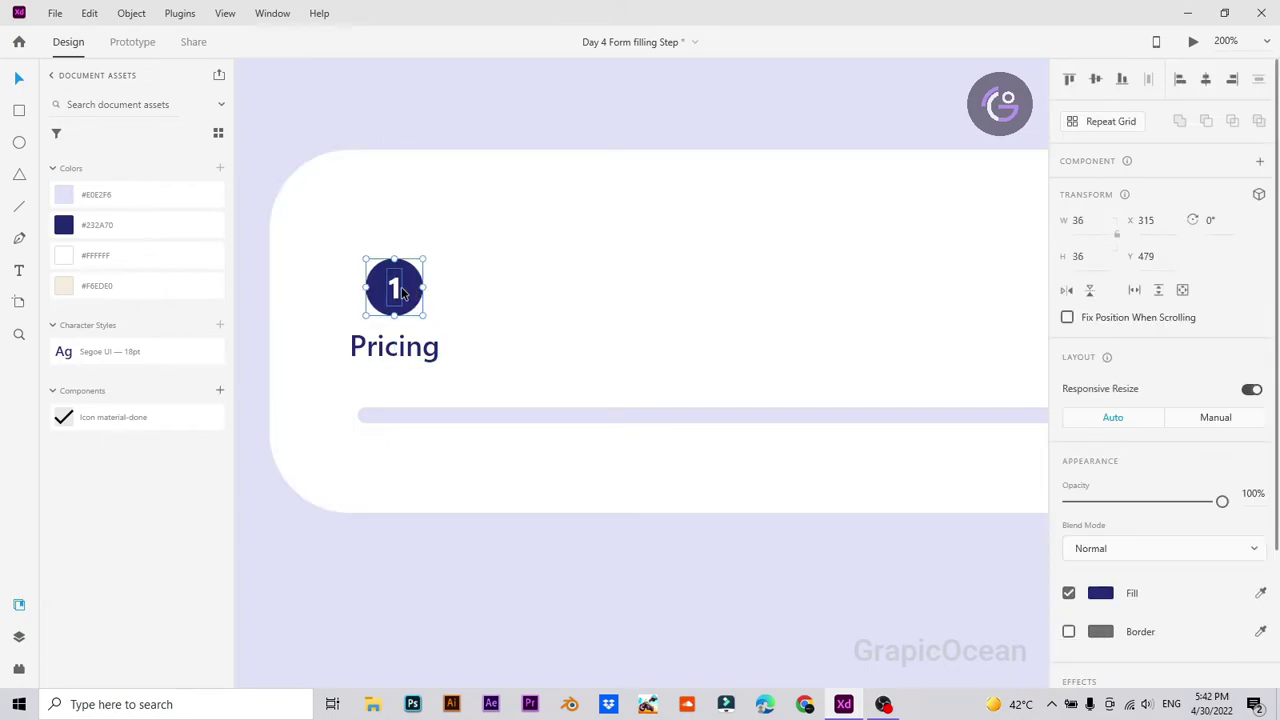
{"action": "left_click", "coordinate": [393, 357], "text": "shift"}
{"action": "key", "text": "ctrl+g"}
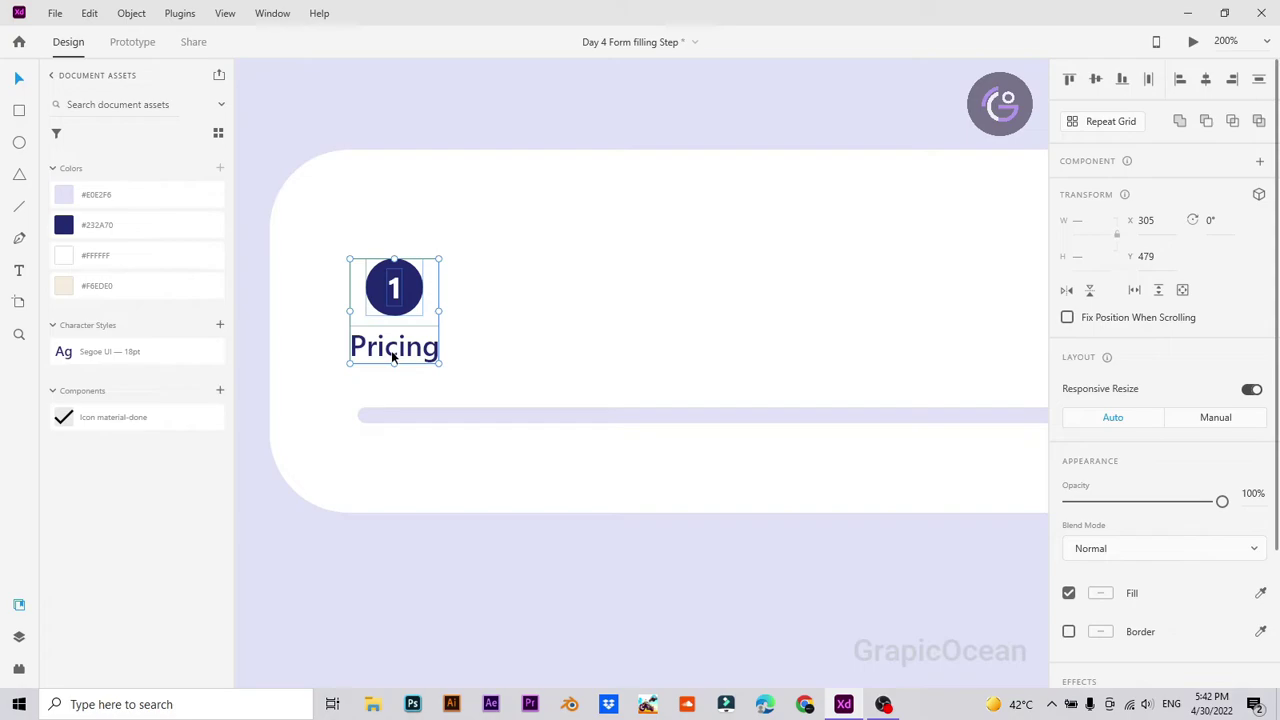
{"action": "key", "text": "Right"}
{"action": "key", "text": "Right"}
{"action": "key", "text": "Right"}
{"action": "key", "text": "Right"}
{"action": "key", "text": "Right"}
{"action": "key", "text": "Right"}
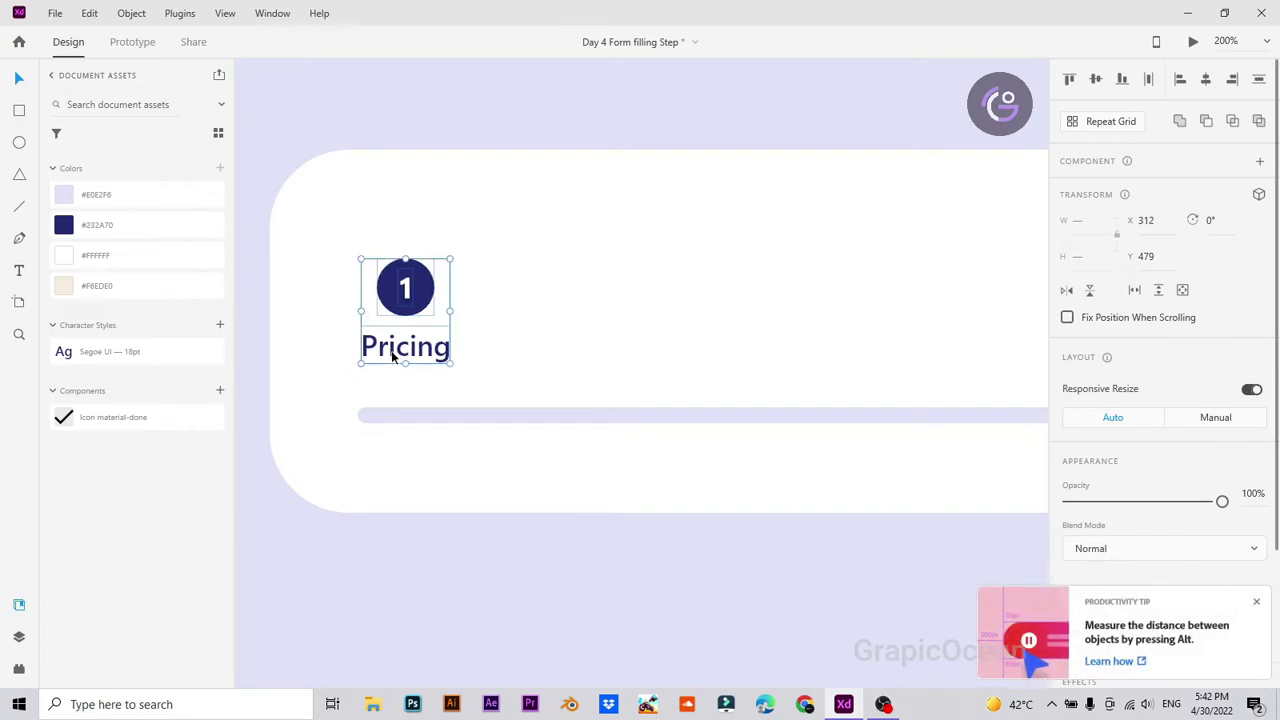
{"action": "key", "text": "Left"}
Step: Duplicate the numbered Pricing step to the right with a gap of 61 and change the copy's number to 2
{"action": "left_click_drag", "start_coordinate": [432, 335], "coordinate": [606, 311]}
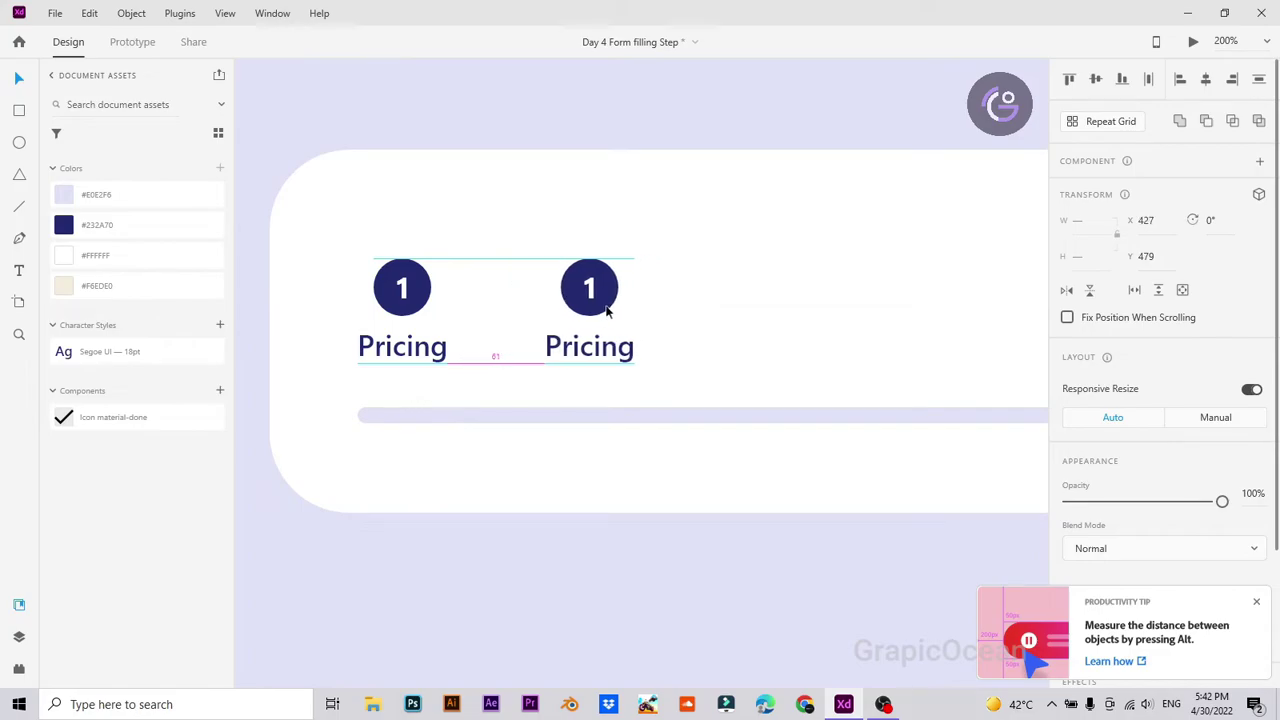
{"action": "left_click", "coordinate": [520, 131]}
{"action": "double_click", "coordinate": [590, 300]}
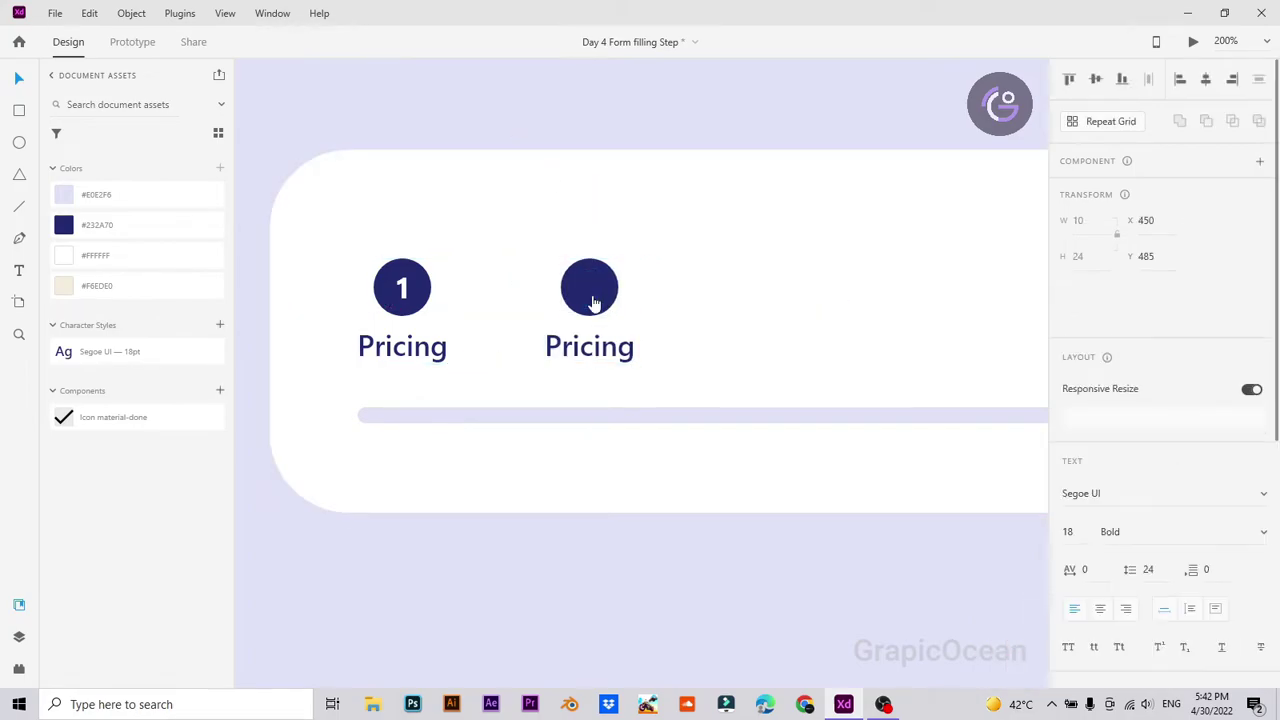
{"action": "double_click", "coordinate": [591, 300]}
{"action": "type", "text": "2"}
{"action": "key", "text": "Escape"}
Step: Change the second step's label text to "Description"
{"action": "double_click", "coordinate": [598, 354]}
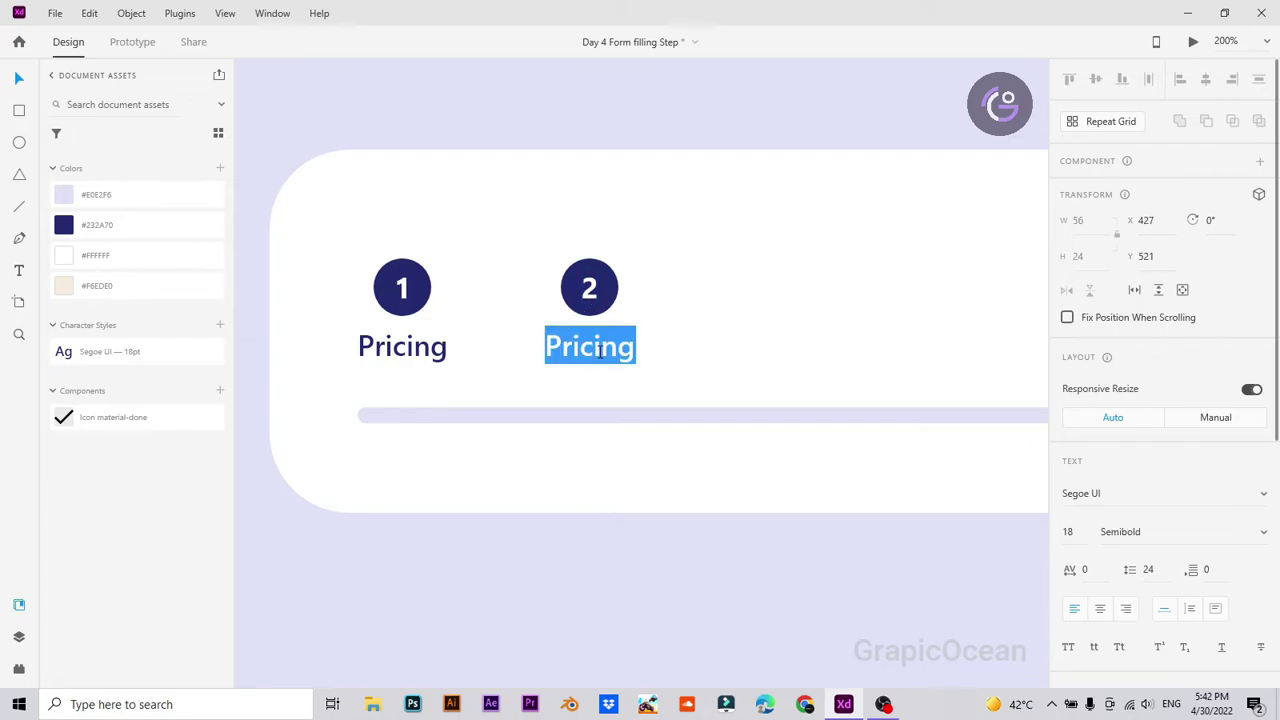
{"action": "type", "text": "Descri"}
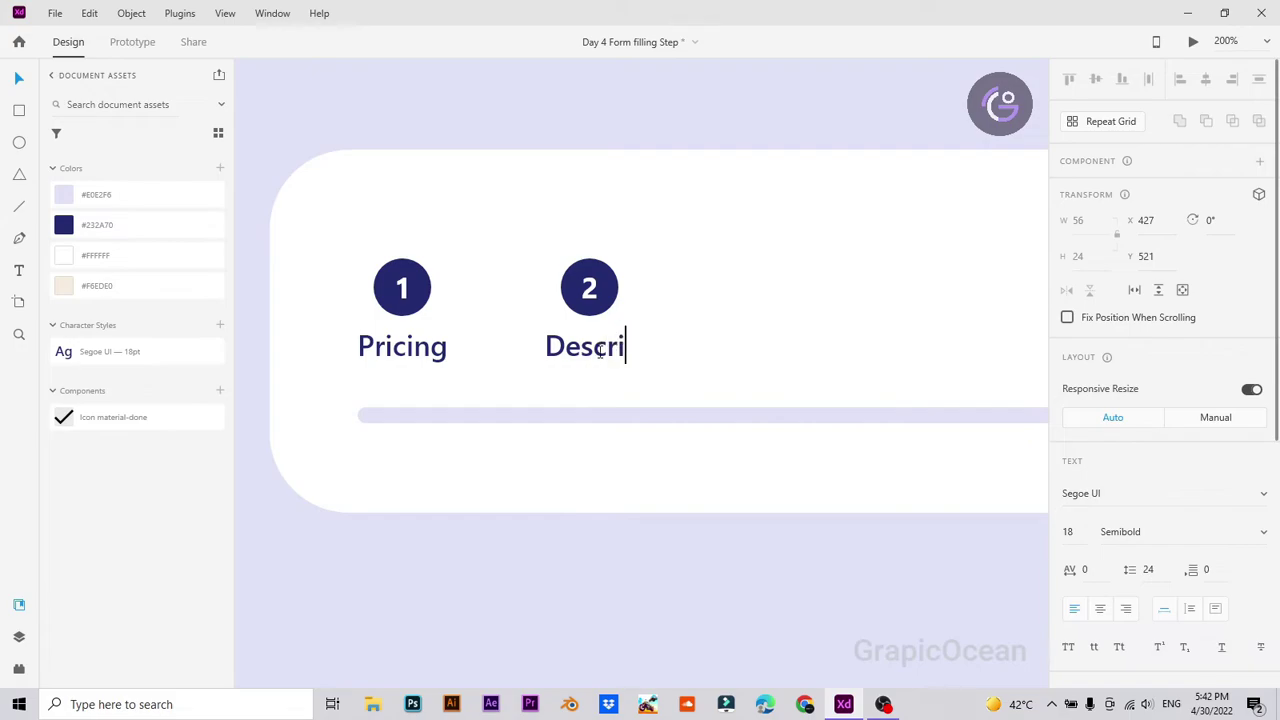
{"action": "type", "text": "ption"}
{"action": "key", "text": "Escape"}
{"action": "left_click", "coordinate": [492, 90]}
Step: Recolour the second step's number to #232A70 and turn its circle into an unfilled outline with a #232A70 border
{"action": "left_click", "coordinate": [589, 297]}
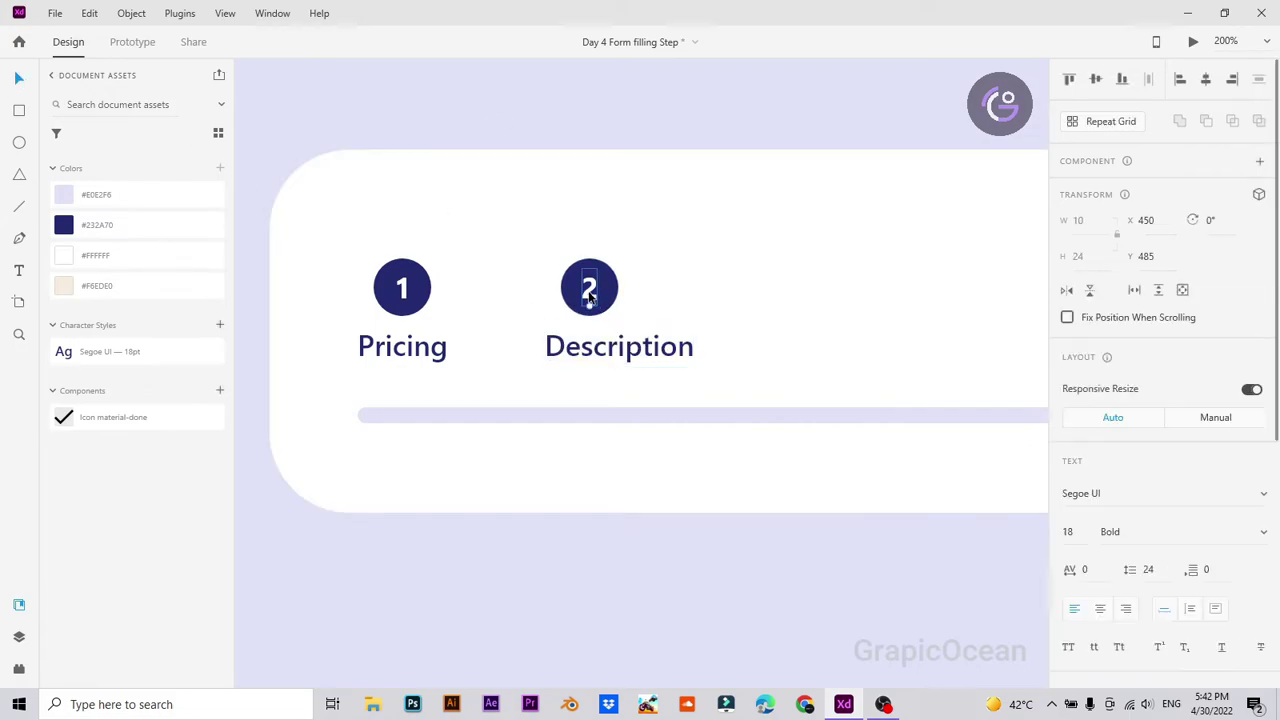
{"action": "key", "text": "Delete"}
{"action": "left_click", "coordinate": [606, 282]}
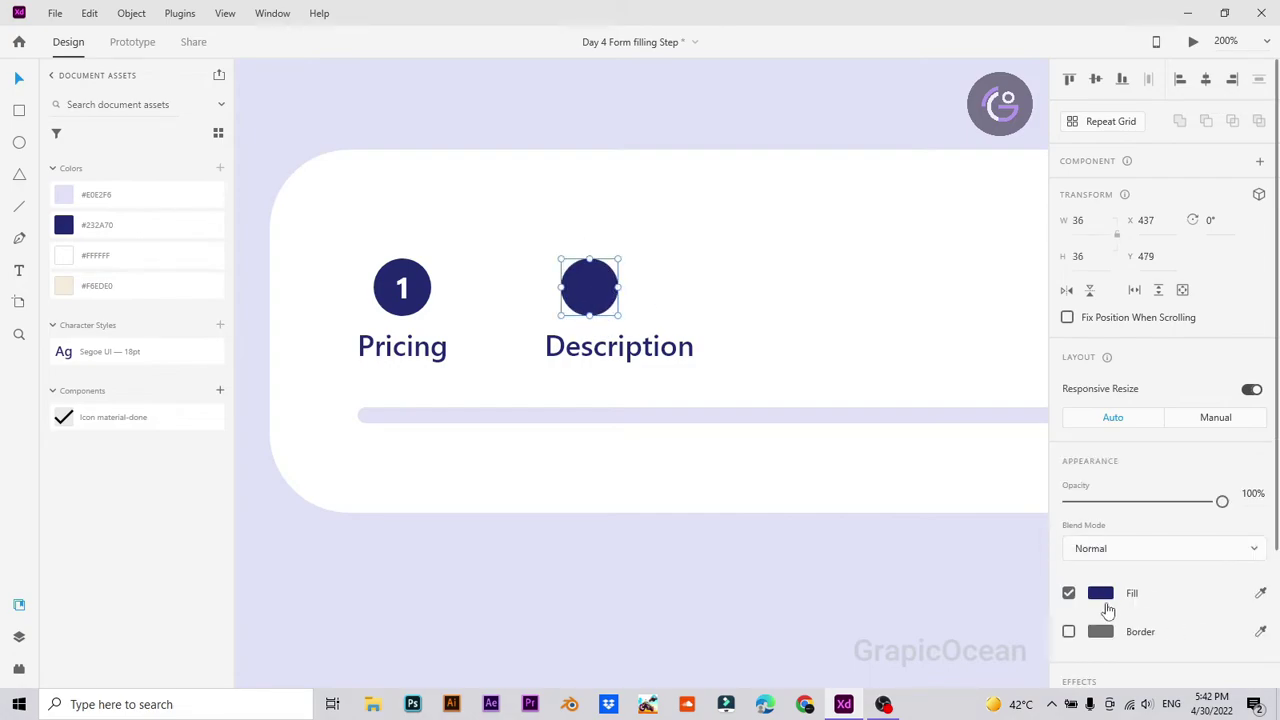
{"action": "left_click", "coordinate": [1069, 593]}
{"action": "left_click", "coordinate": [1069, 631]}
{"action": "left_click", "coordinate": [1260, 631]}
{"action": "left_click", "coordinate": [65, 226]}
{"action": "left_click", "coordinate": [350, 110]}
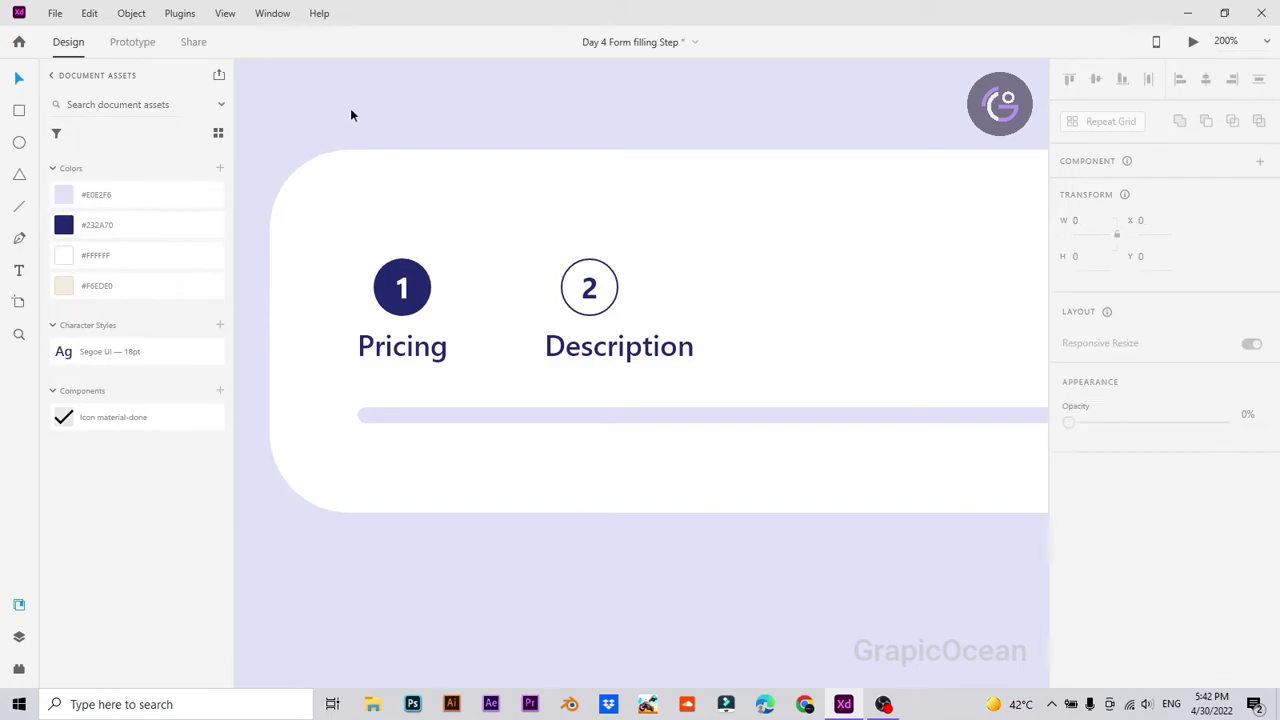
Step: Centre the second step's circle and number horizontally over the Description label
{"action": "left_click", "coordinate": [588, 290]}
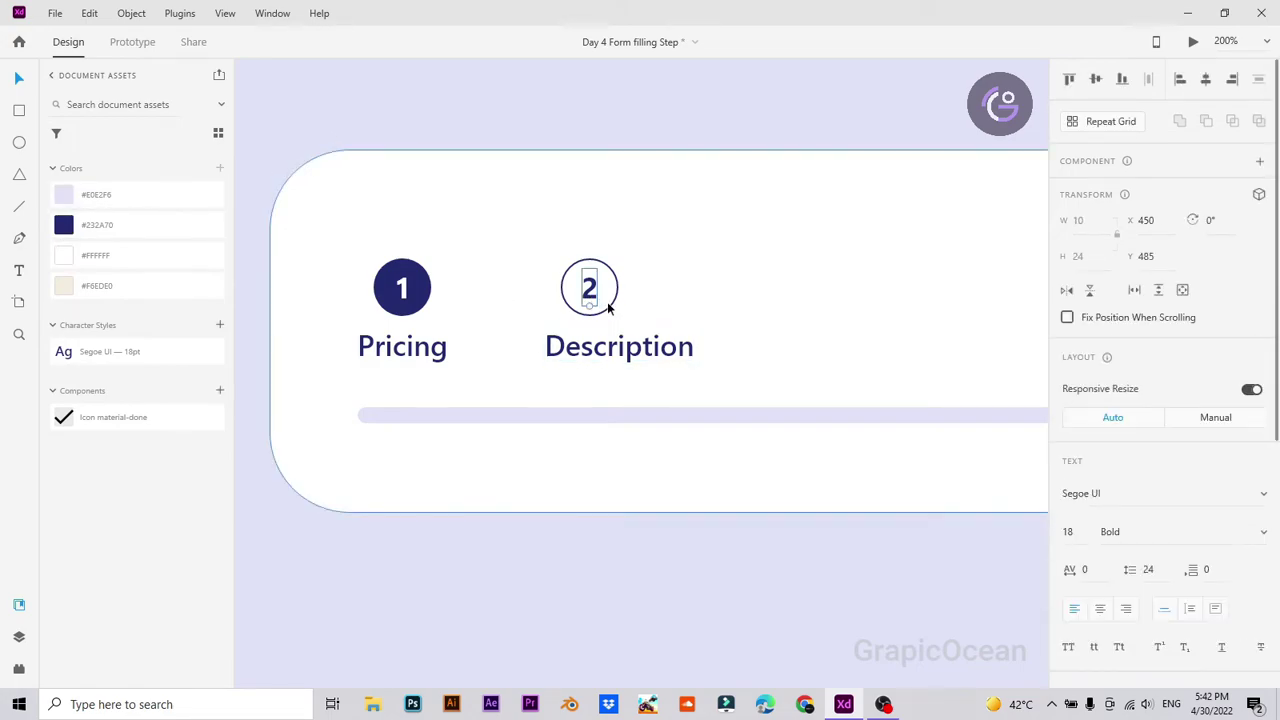
{"action": "double_click", "coordinate": [608, 310]}
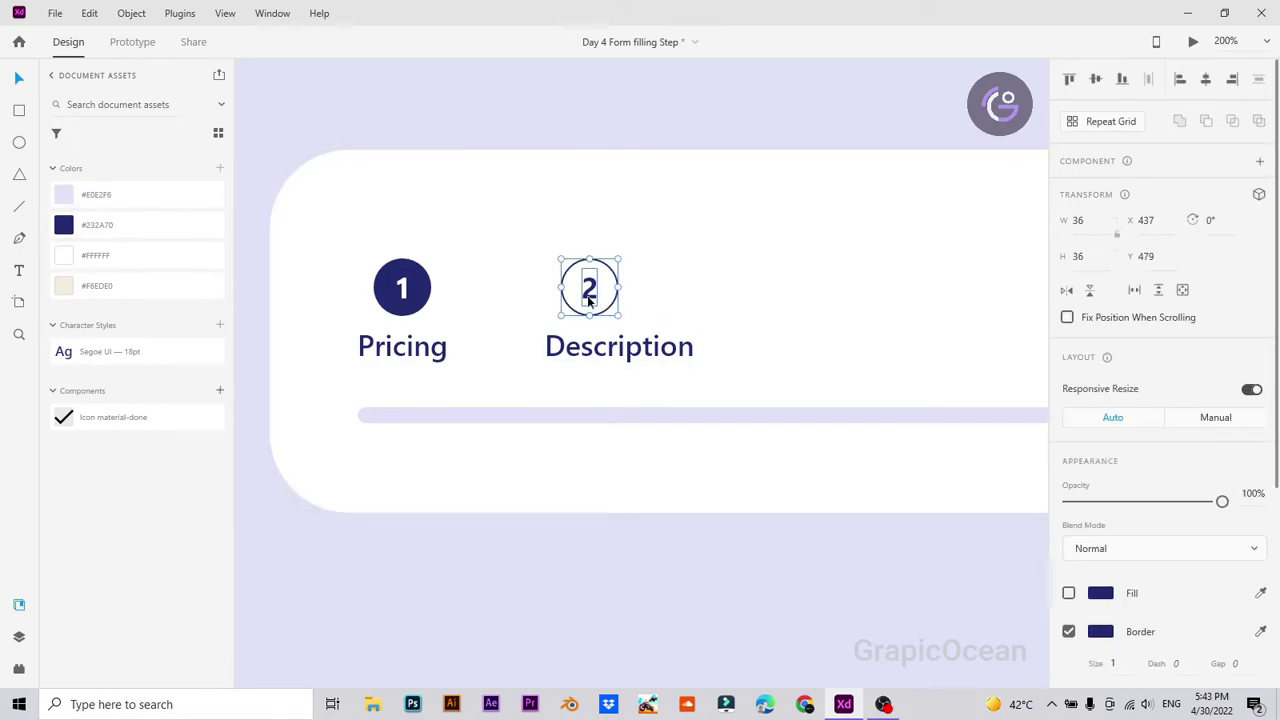
{"action": "left_click", "coordinate": [598, 352], "text": "shift"}
{"action": "left_click", "coordinate": [1097, 86]}
{"action": "key", "text": "ctrl+z"}
{"action": "left_click", "coordinate": [1205, 82]}
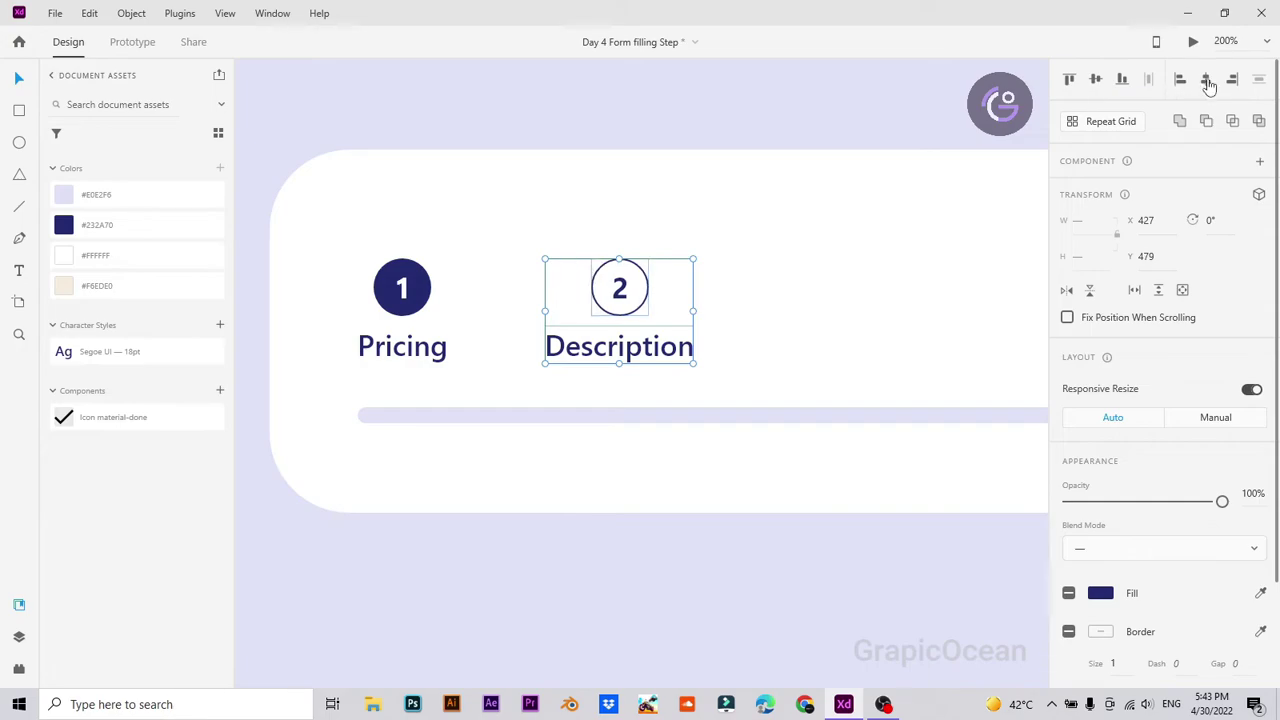
{"action": "left_click", "coordinate": [715, 112]}
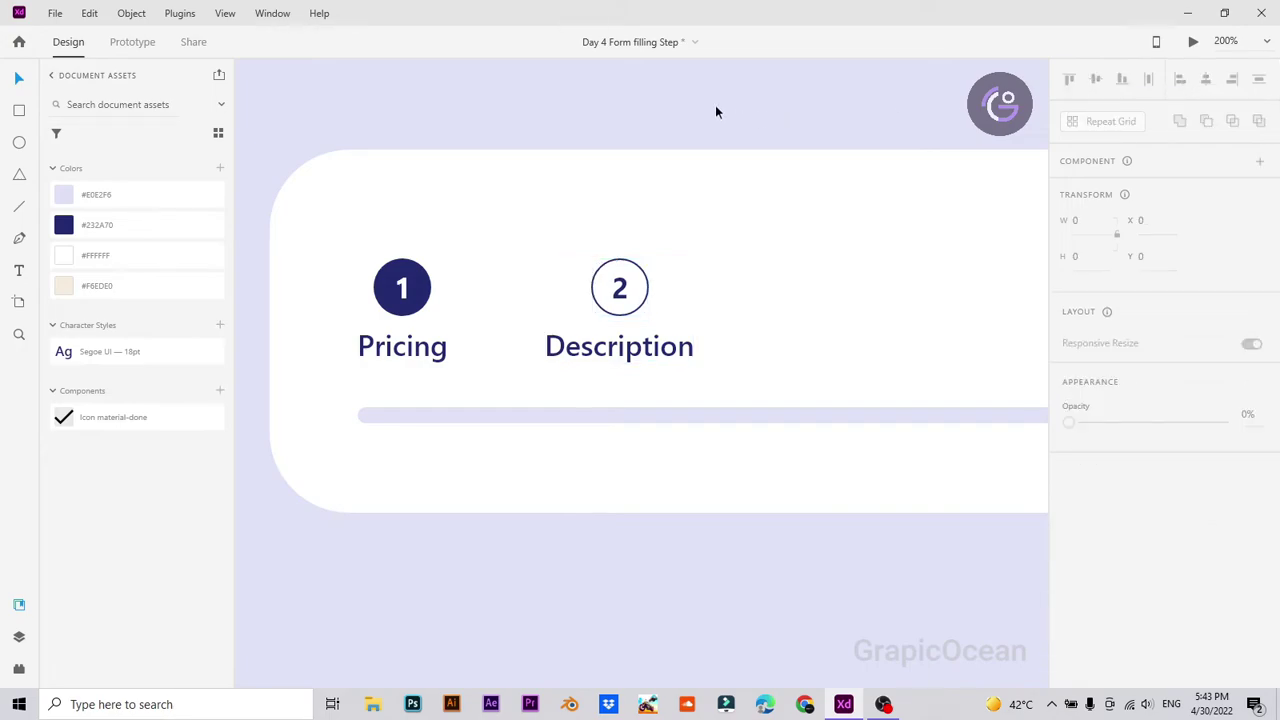
Step: Duplicate the circle, number and label of the Description step to its right
{"action": "key", "text": "ctrl+minus"}
{"action": "left_click_drag", "start_coordinate": [860, 160], "coordinate": [708, 160]}
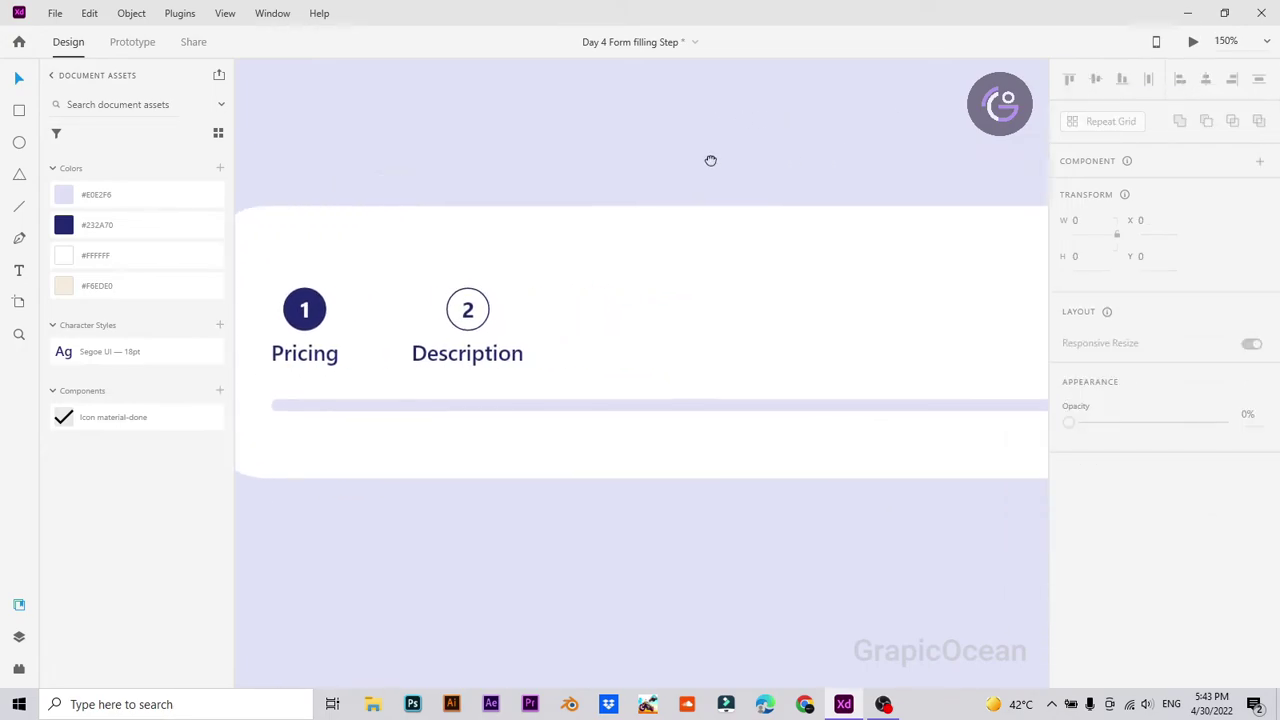
{"action": "key", "text": "ctrl+minus"}
{"action": "scroll", "coordinate": [740, 165], "scroll_direction": "right", "scroll_amount": 2}
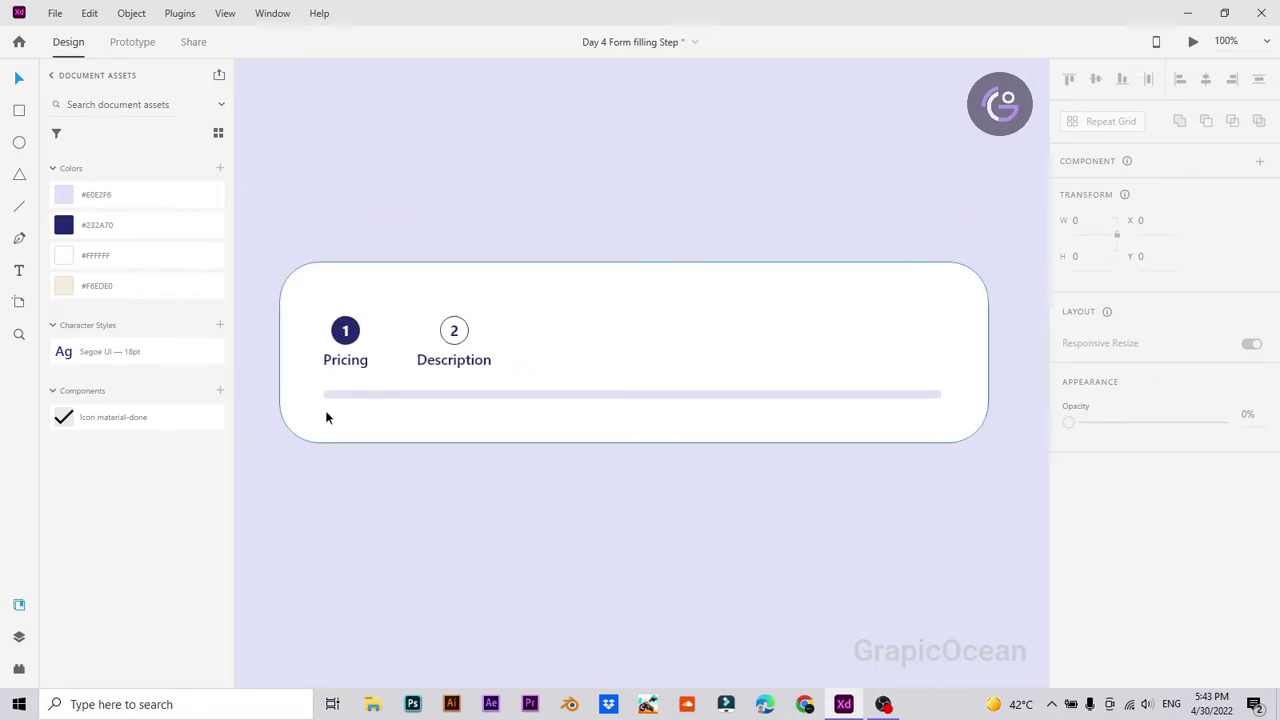
{"action": "left_click", "coordinate": [454, 334]}
{"action": "left_click", "coordinate": [455, 364], "text": "shift"}
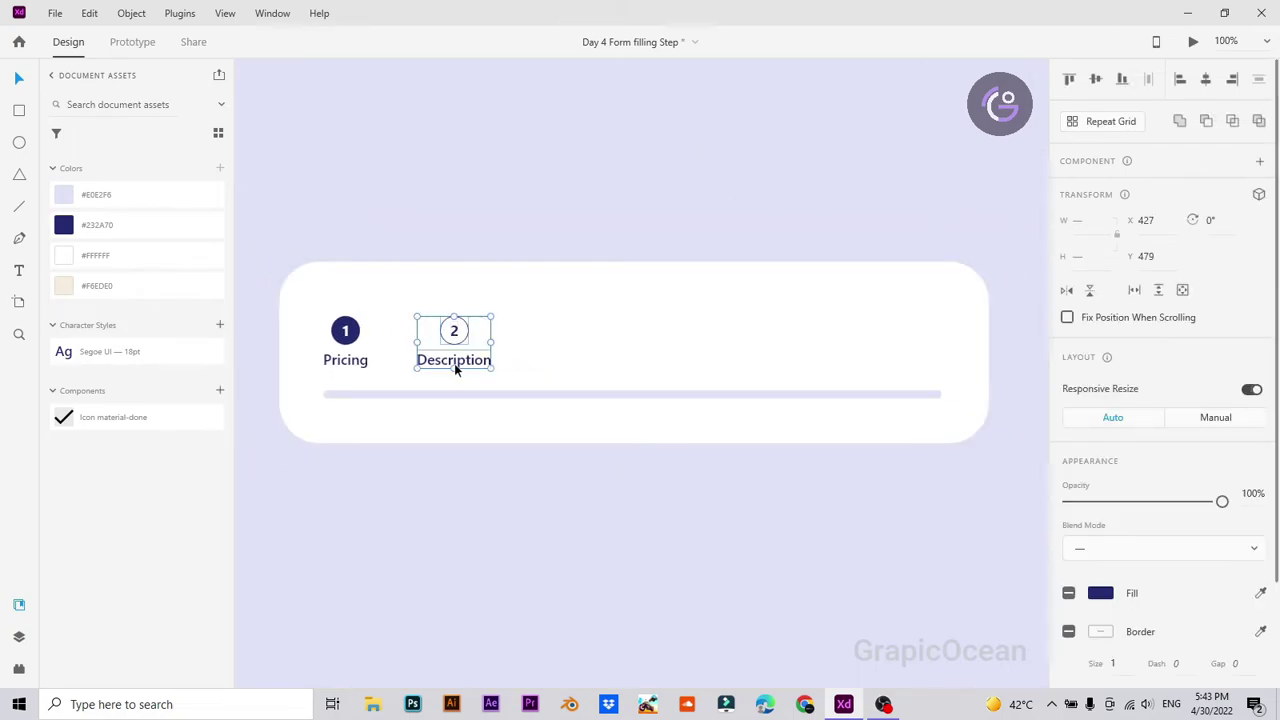
{"action": "left_click_drag", "start_coordinate": [455, 368], "coordinate": [576, 368]}
{"action": "left_click", "coordinate": [546, 211]}
Step: Change the new third step's label to "Requirments" and its number to 3
{"action": "left_click", "coordinate": [588, 362]}
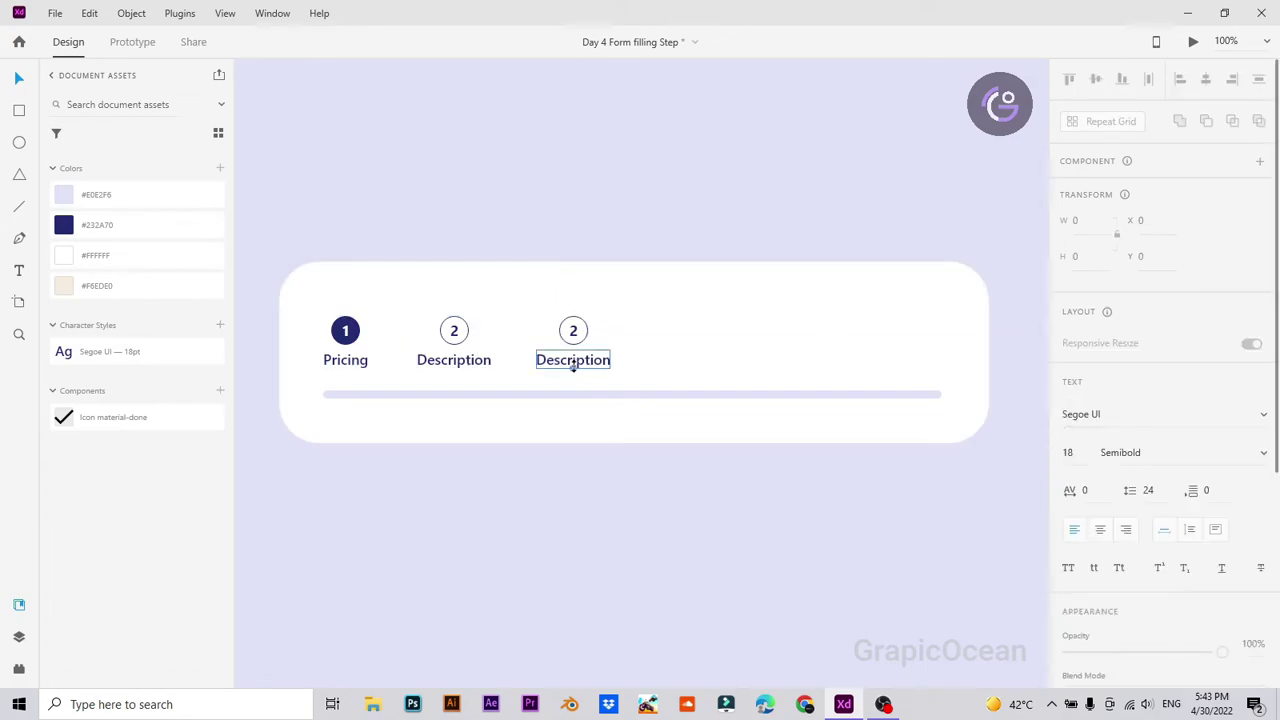
{"action": "double_click", "coordinate": [589, 360]}
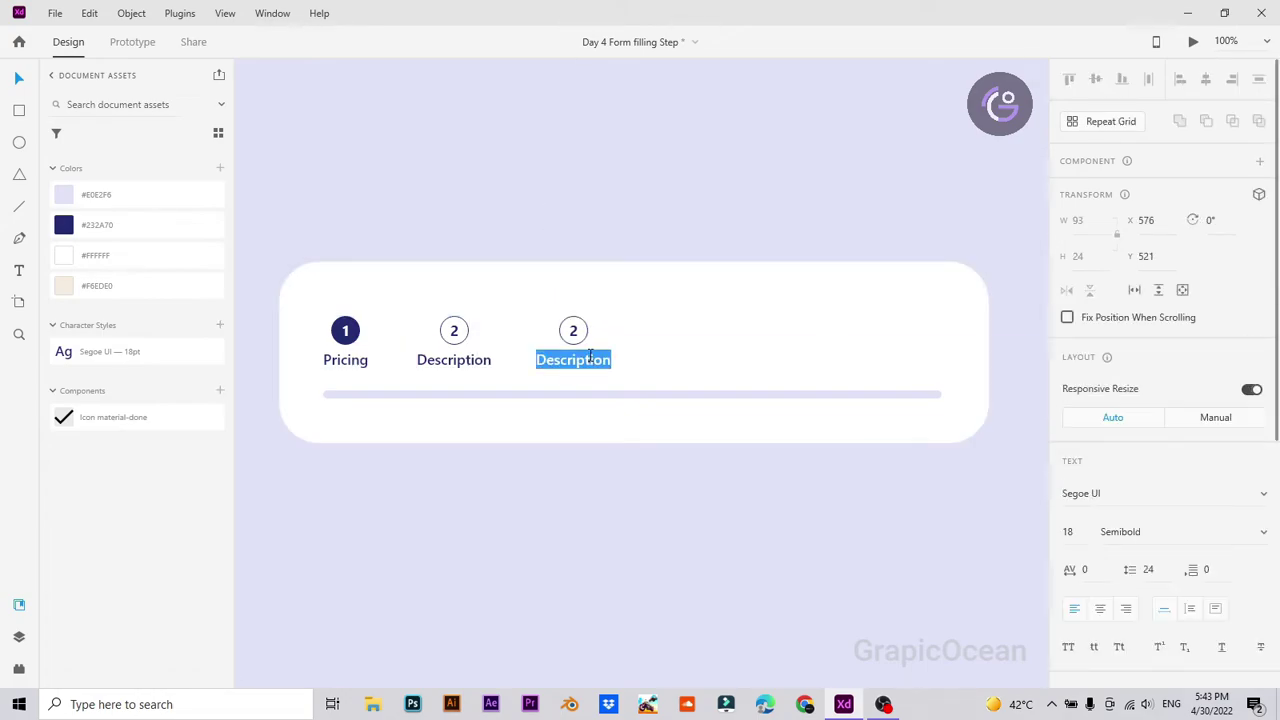
{"action": "type", "text": "Requirments"}
{"action": "key", "text": "Escape"}
{"action": "left_click", "coordinate": [573, 334]}
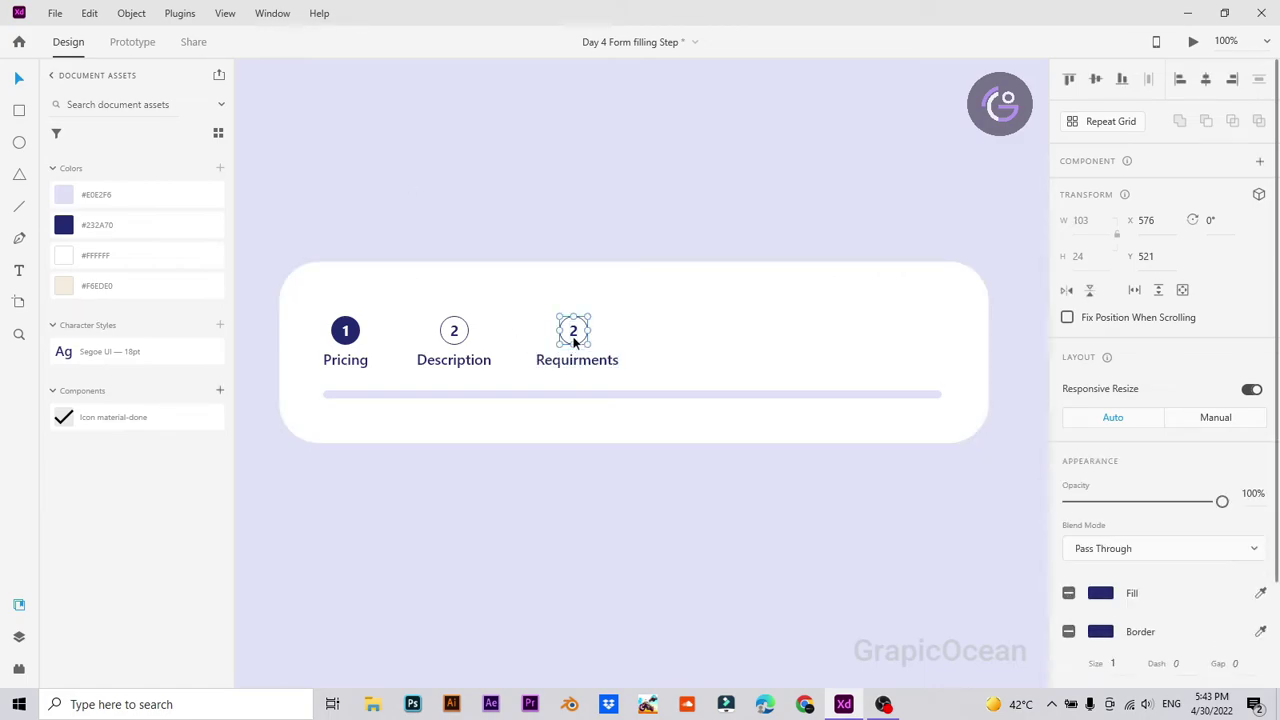
{"action": "double_click", "coordinate": [573, 334]}
{"action": "type", "text": "3"}
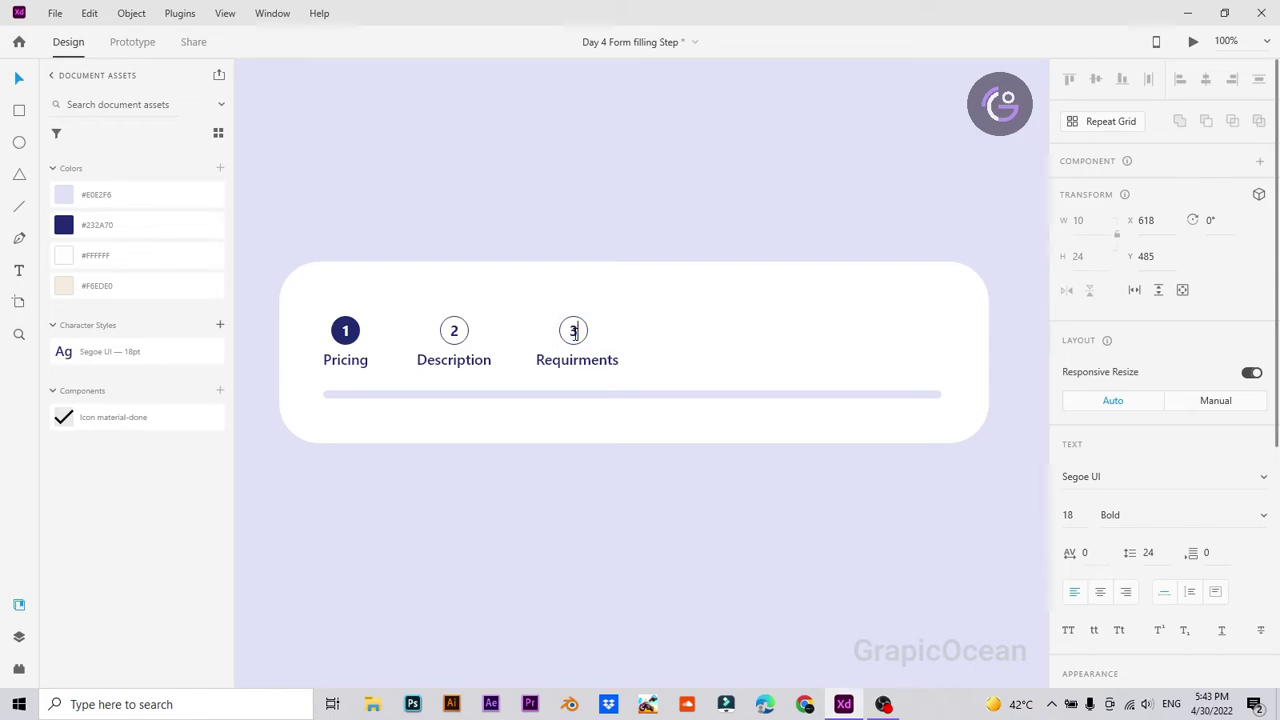
{"action": "key", "text": "Escape"}
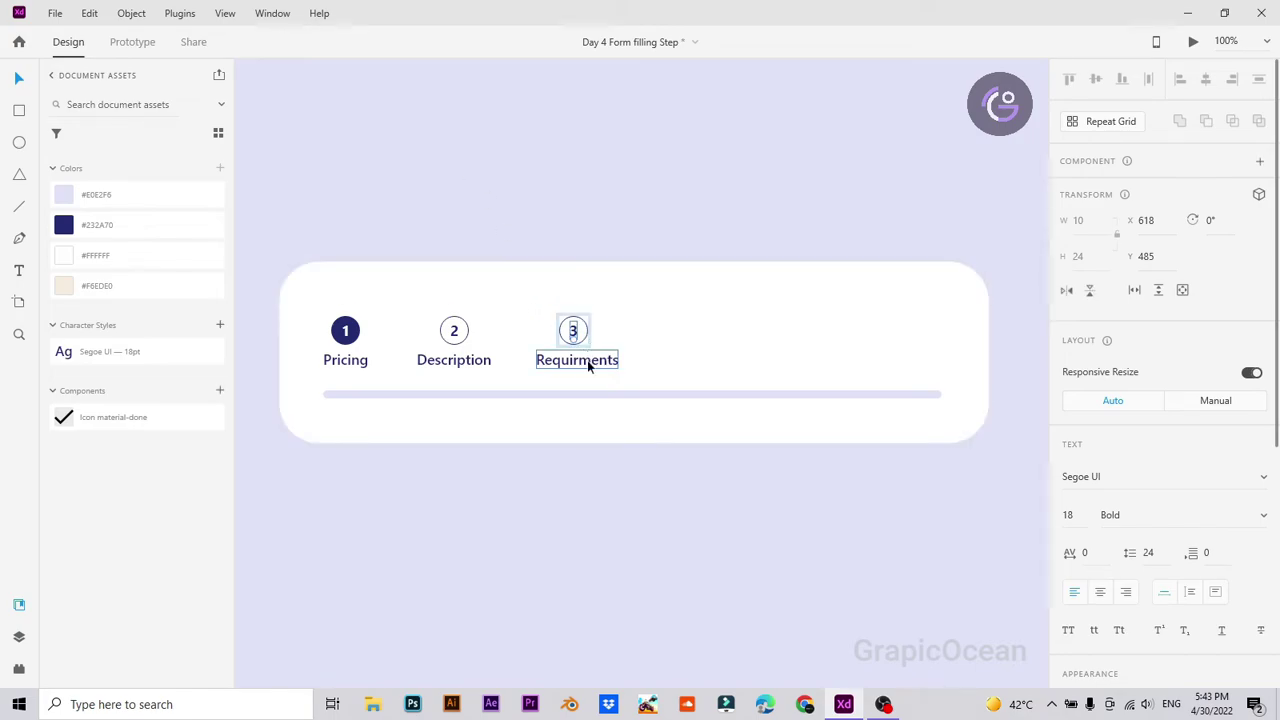
Step: Centre the third step's numbered circle horizontally over the Requirments label
{"action": "left_click", "coordinate": [600, 286]}
{"action": "left_click", "coordinate": [573, 331]}
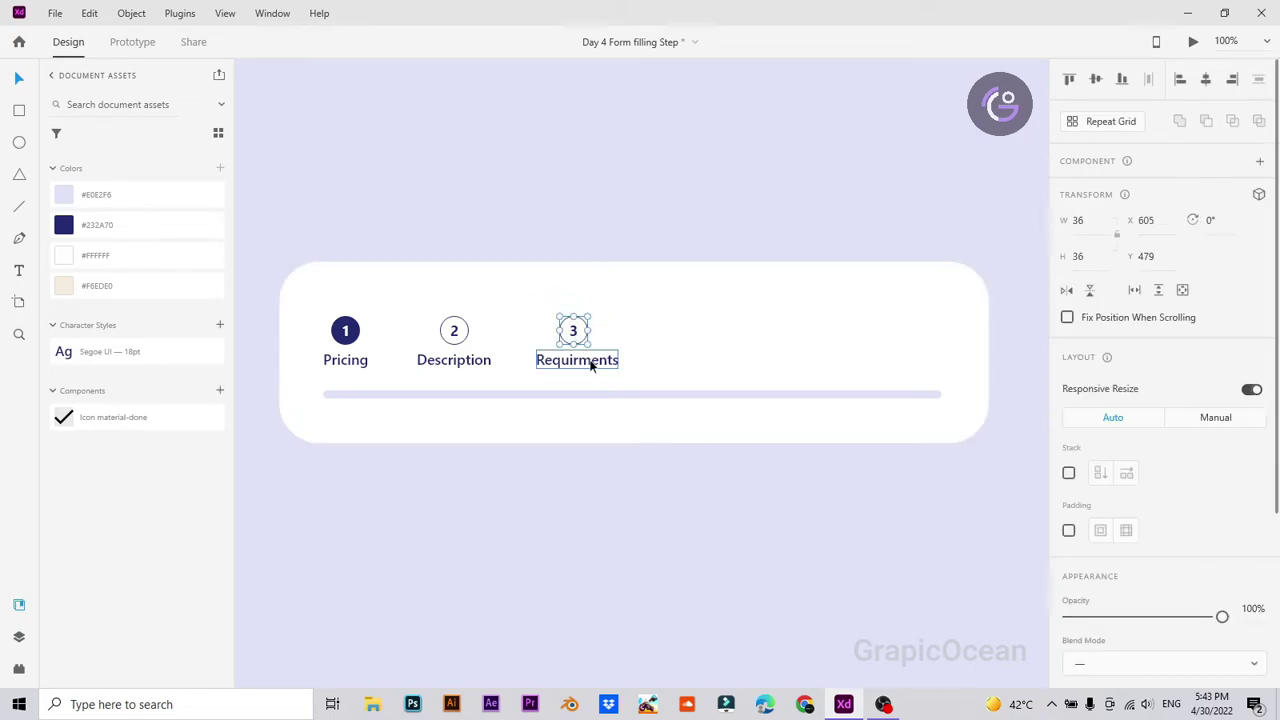
{"action": "left_click", "coordinate": [590, 366], "text": "shift"}
{"action": "left_click", "coordinate": [1205, 80]}
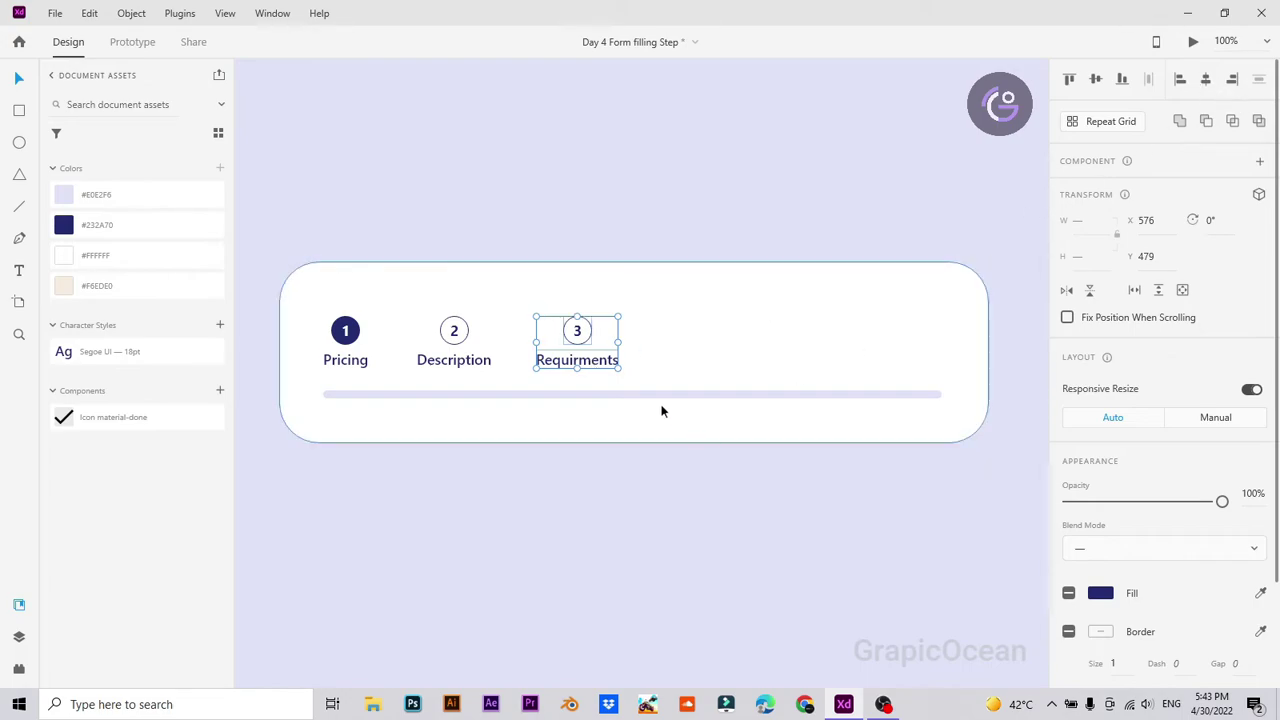
Step: Duplicate the Requirments step to the right and change the copy's number to 4
{"action": "left_click_drag", "start_coordinate": [598, 367], "coordinate": [720, 368]}
{"action": "left_click", "coordinate": [737, 251]}
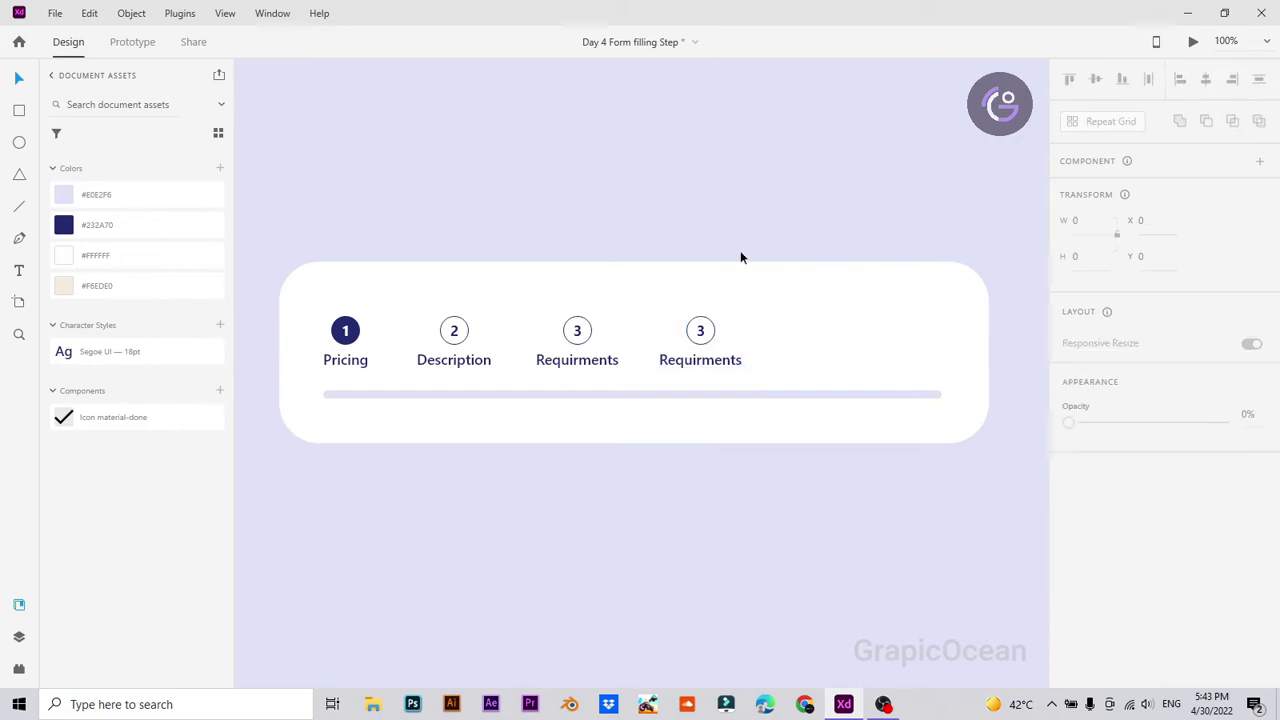
{"action": "left_click", "coordinate": [701, 333]}
{"action": "double_click", "coordinate": [701, 333]}
{"action": "type", "text": "4"}
Step: Change the fourth step's label text to "Link Account"
{"action": "left_click", "coordinate": [703, 366]}
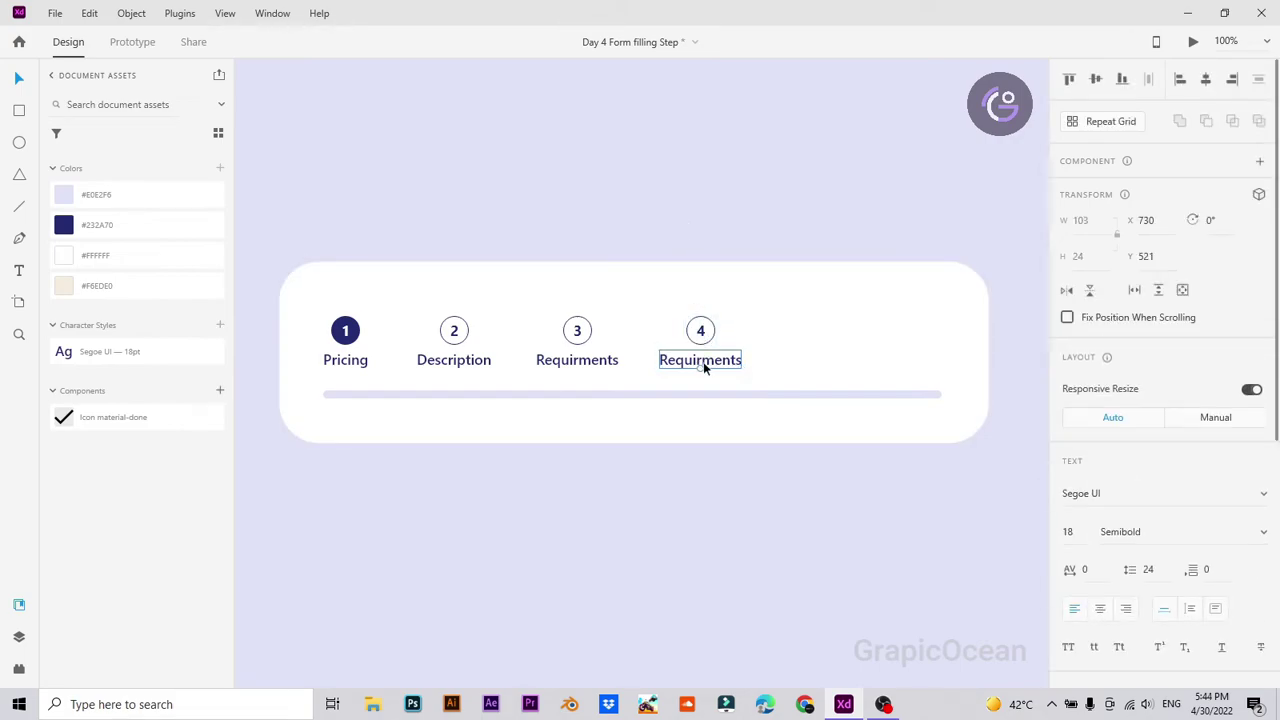
{"action": "double_click", "coordinate": [704, 366]}
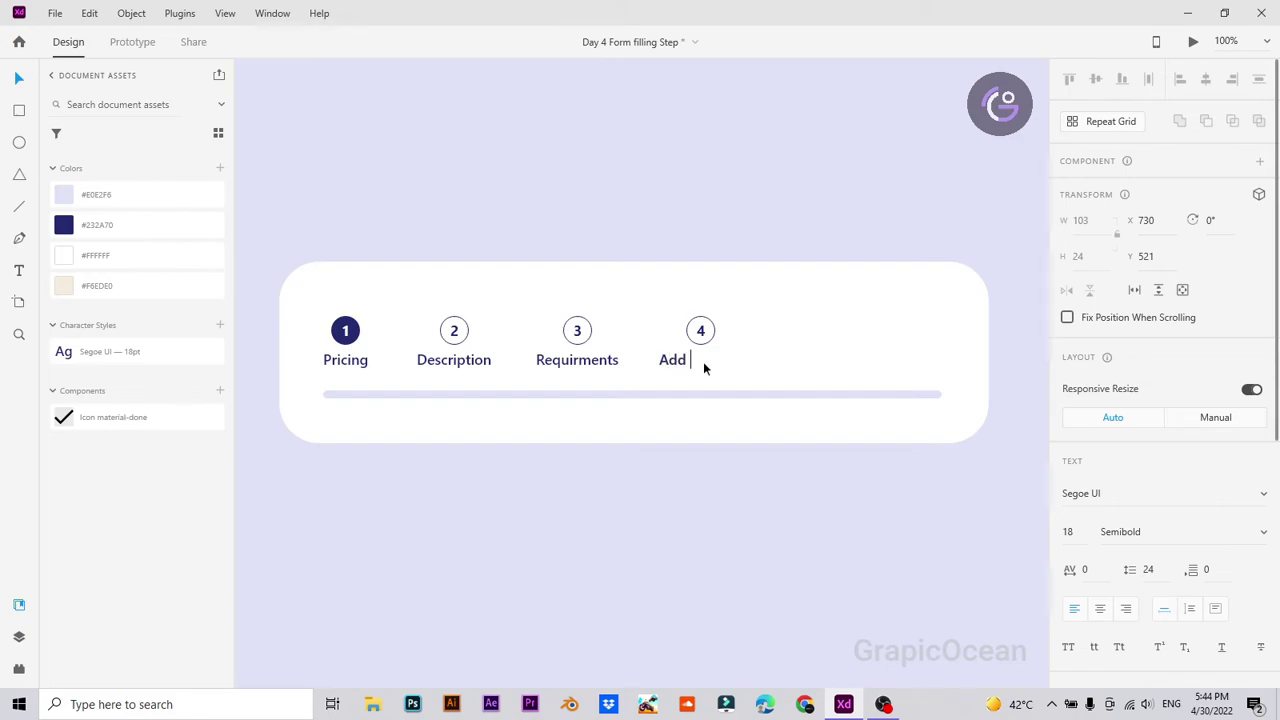
{"action": "type", "text": "Add Bi"}
{"action": "type", "text": "Account"}
{"action": "double_click", "coordinate": [685, 361]}
{"action": "left_click", "coordinate": [687, 360]}
{"action": "left_click_drag", "start_coordinate": [687, 360], "coordinate": [648, 358]}
{"action": "type", "text": "Link"}
{"action": "key", "text": "Escape"}
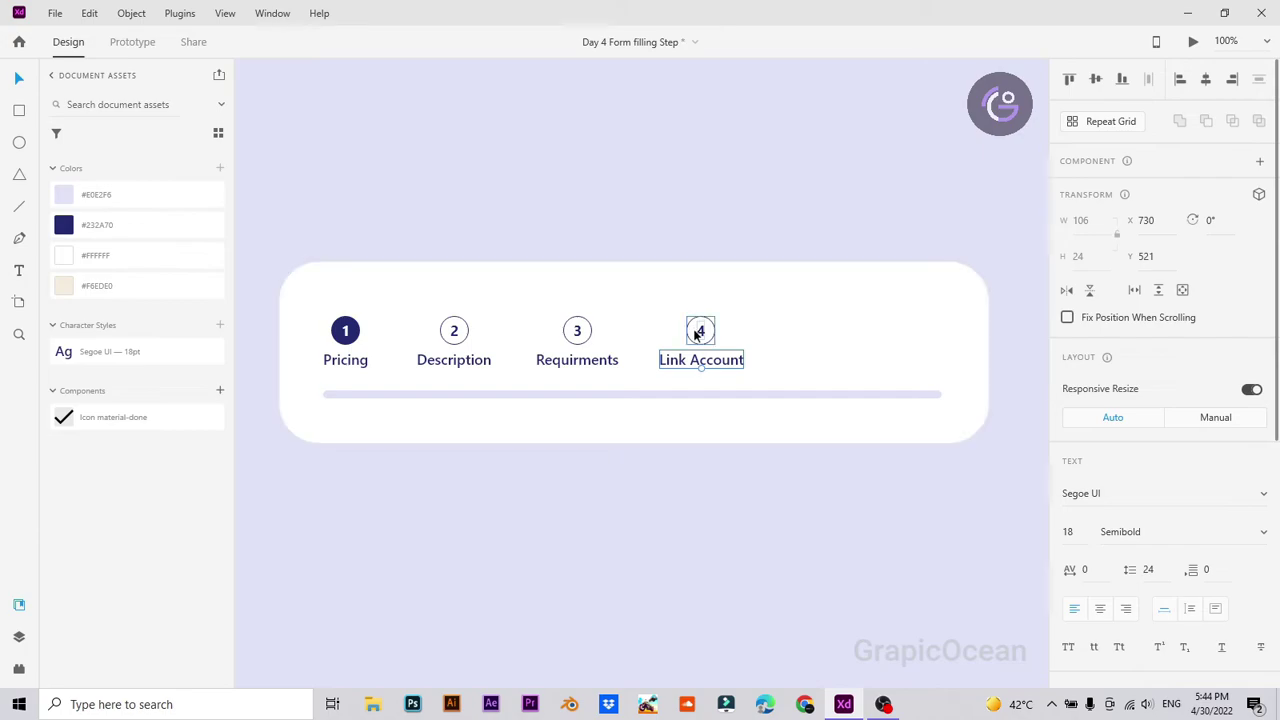
Step: Centre the fourth step's numbered circle horizontally over the Link Account label
{"action": "left_click", "coordinate": [700, 331]}
{"action": "left_click", "coordinate": [720, 189]}
{"action": "left_click", "coordinate": [699, 328]}
{"action": "left_click", "coordinate": [708, 366], "text": "shift"}
{"action": "left_click", "coordinate": [1207, 80]}
{"action": "left_click", "coordinate": [705, 300]}
Step: Duplicate the Link Account step and place the copy near the progress bar's right end
{"action": "left_click", "coordinate": [701, 331]}
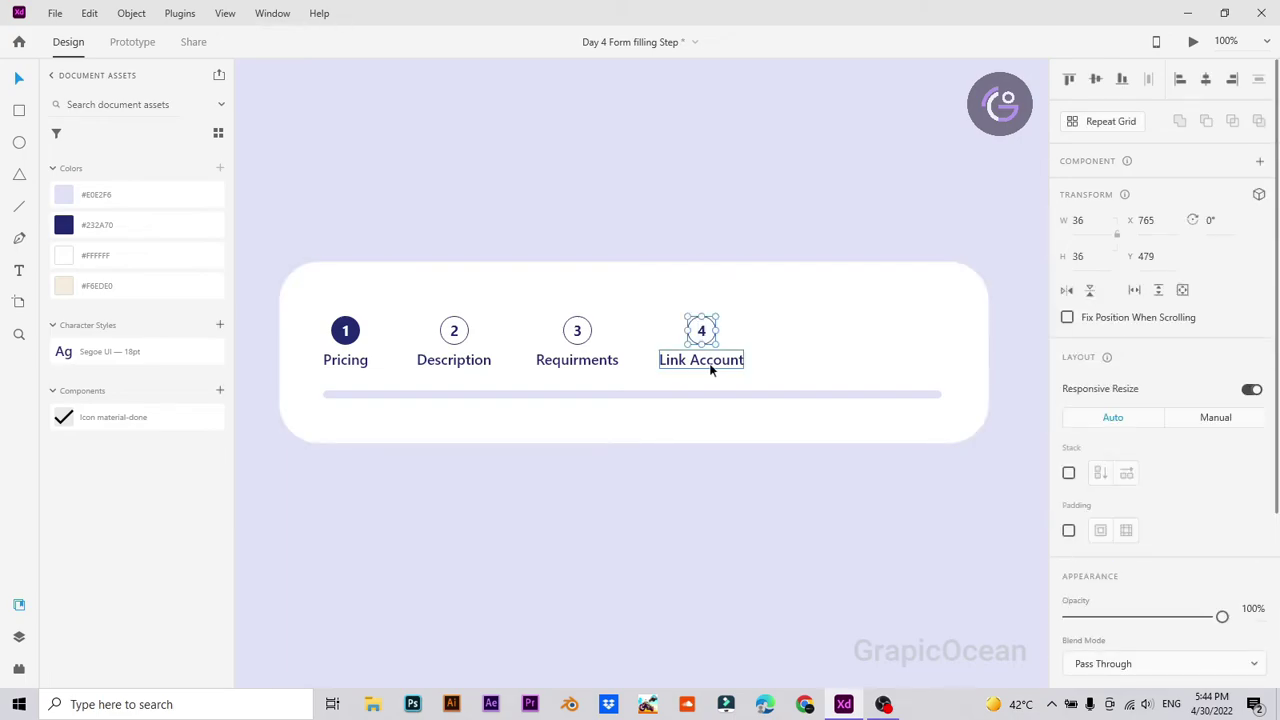
{"action": "left_click", "coordinate": [710, 361], "text": "shift"}
{"action": "left_click_drag", "start_coordinate": [710, 361], "coordinate": [895, 371]}
{"action": "left_click", "coordinate": [799, 177]}
Step: Change the last step's label to "Publish" and centre its numbered circle with the label
{"action": "left_click", "coordinate": [899, 364]}
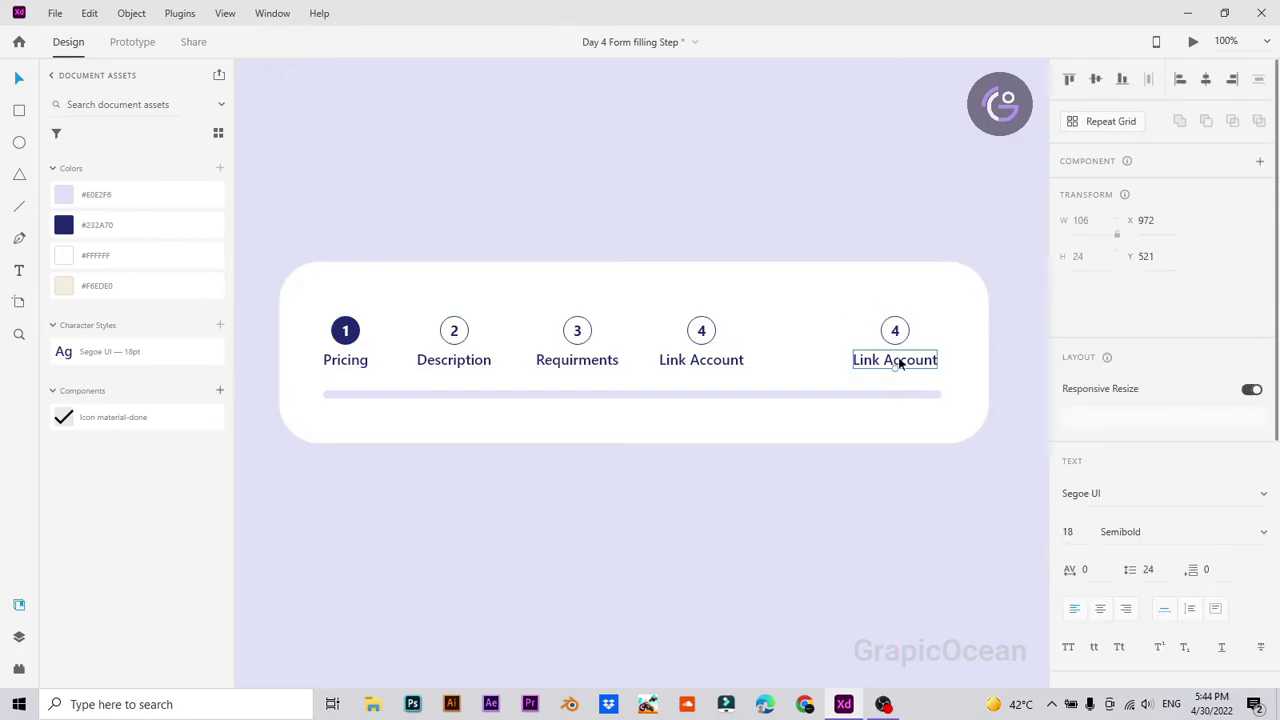
{"action": "double_click", "coordinate": [899, 364]}
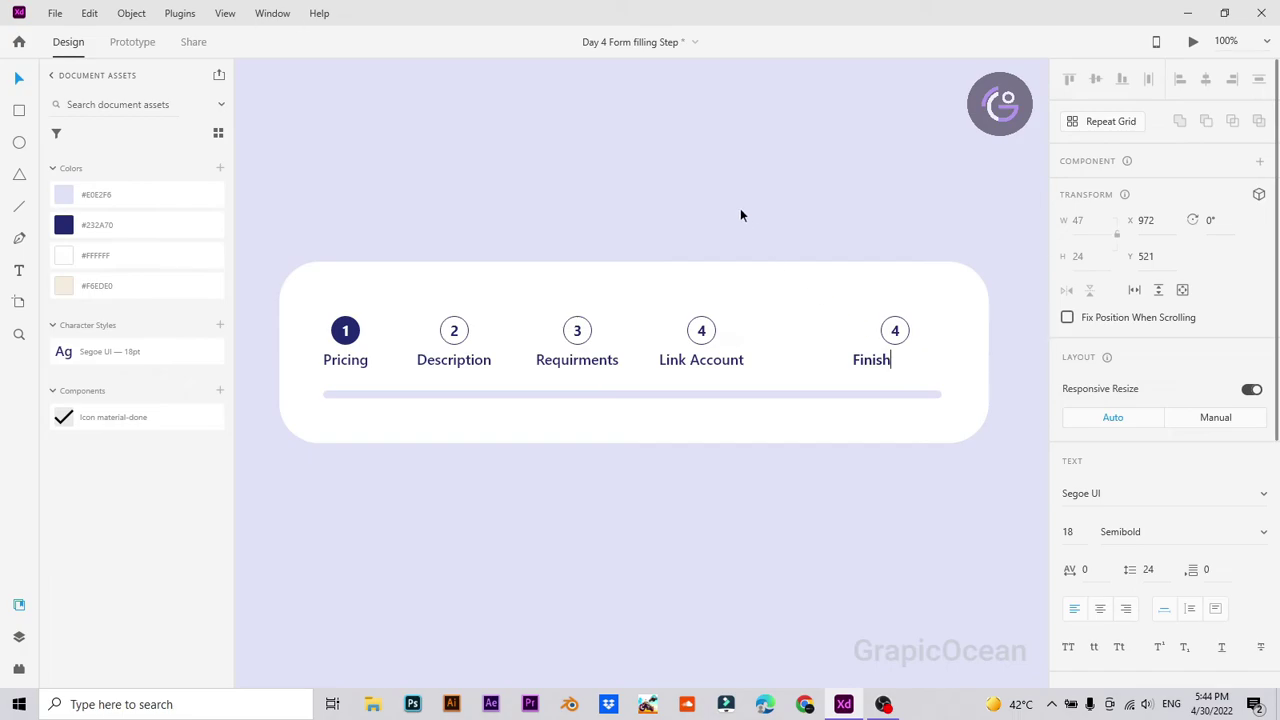
{"action": "type", "text": "Pu"}
{"action": "key", "text": "Escape"}
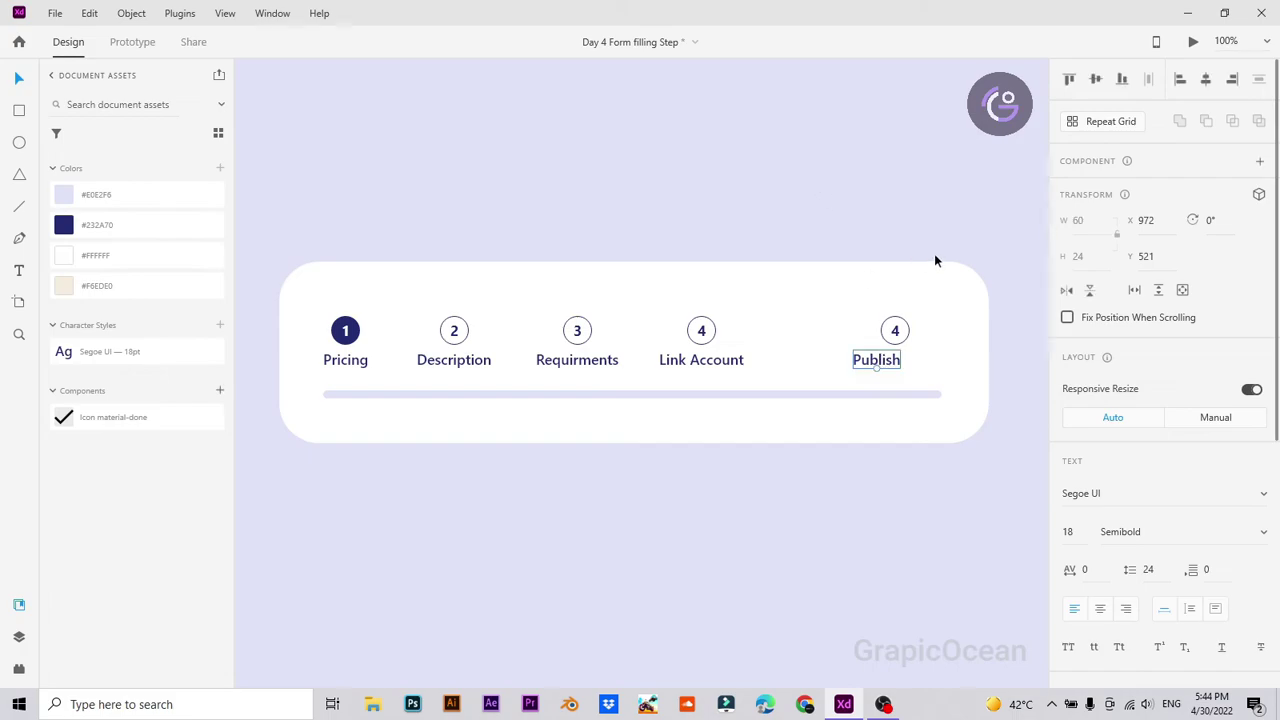
{"action": "left_click", "coordinate": [895, 333], "text": "shift"}
{"action": "left_click", "coordinate": [1207, 84]}
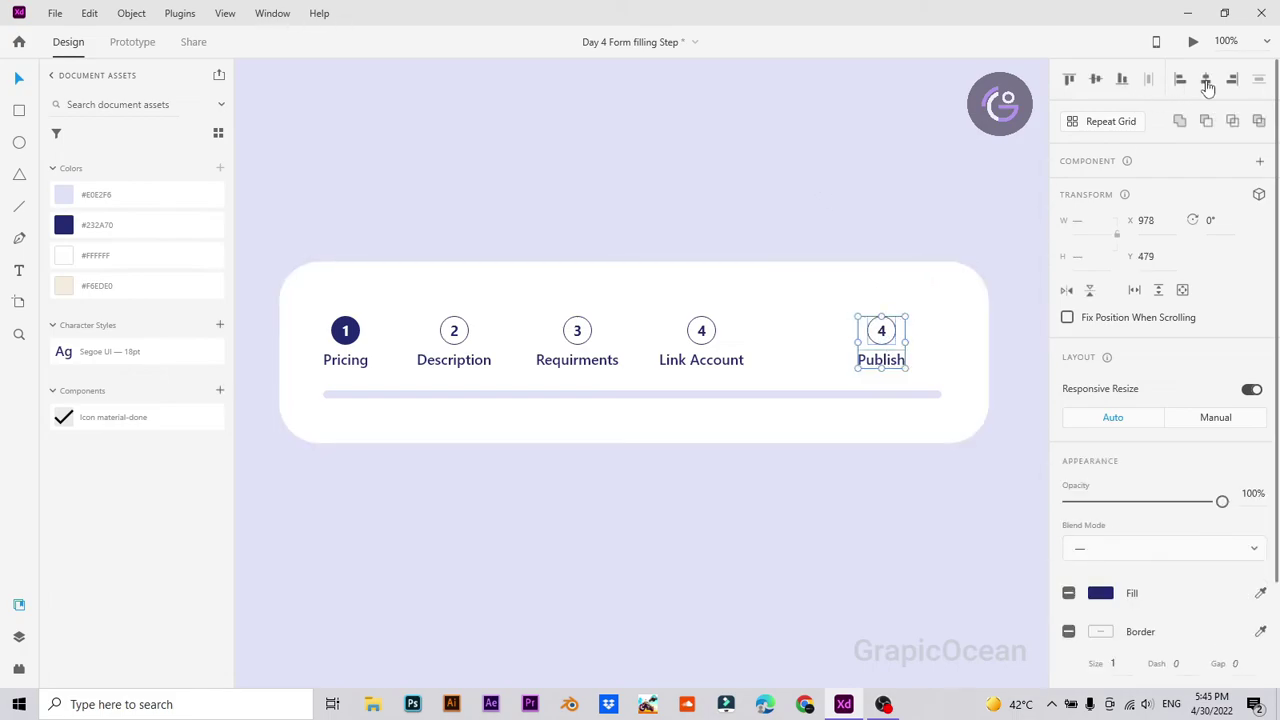
Step: Group the numbered circle and label of each of the Link Account, Requirments, Description and Pricing steps
{"action": "left_click", "coordinate": [701, 333]}
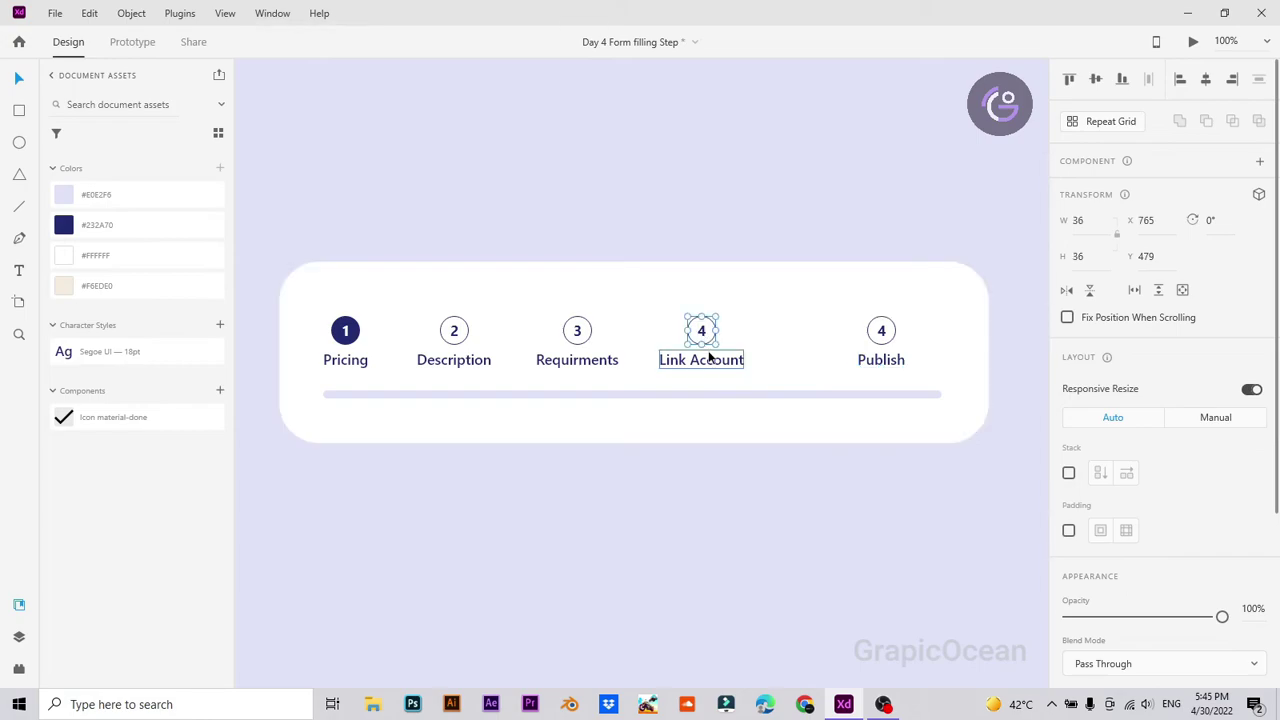
{"action": "right_click", "coordinate": [709, 366]}
{"action": "key", "text": "Escape"}
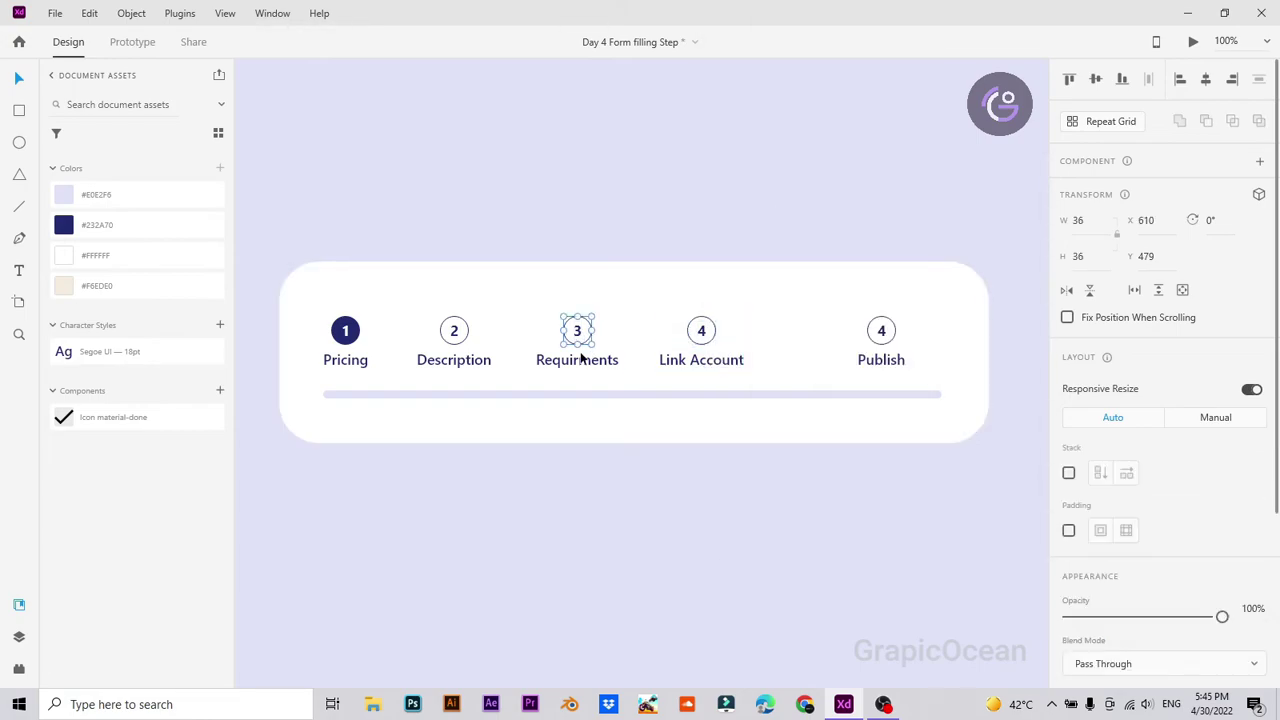
{"action": "left_click", "coordinate": [580, 355]}
{"action": "right_click", "coordinate": [581, 358]}
{"action": "key", "text": "Escape"}
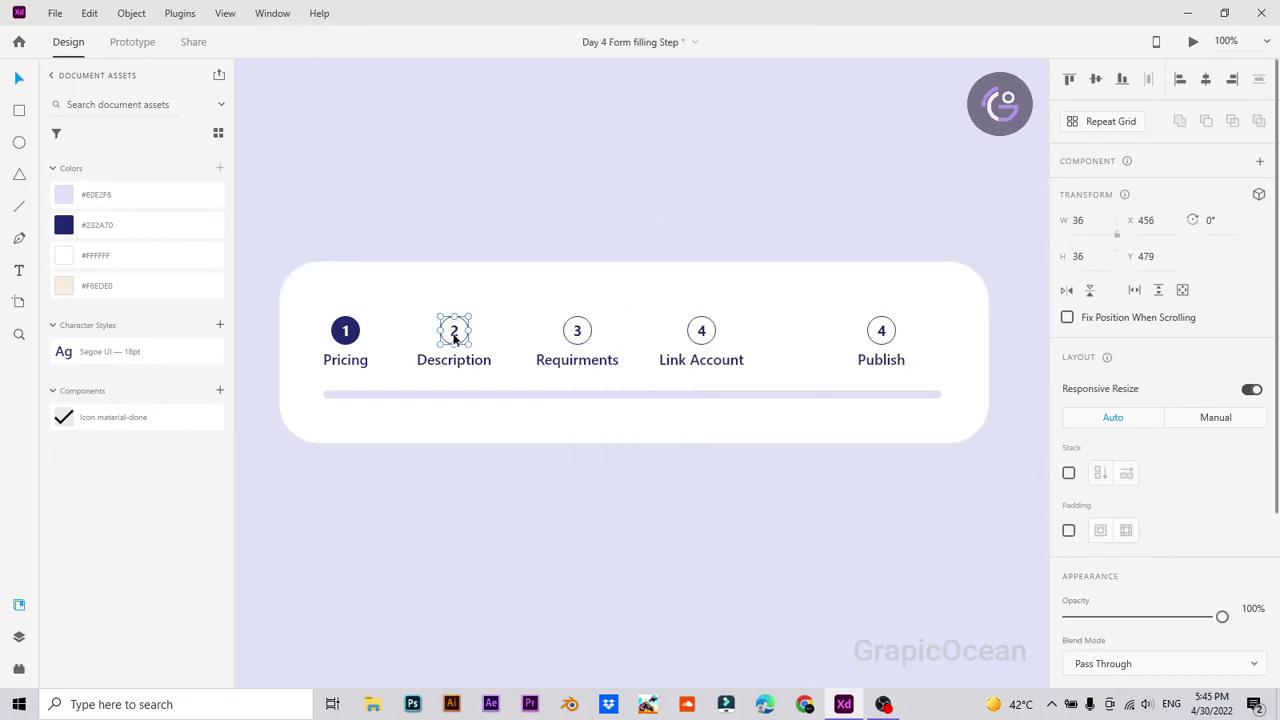
{"action": "left_click", "coordinate": [453, 334]}
{"action": "right_click", "coordinate": [470, 360]}
{"action": "left_click", "coordinate": [515, 220]}
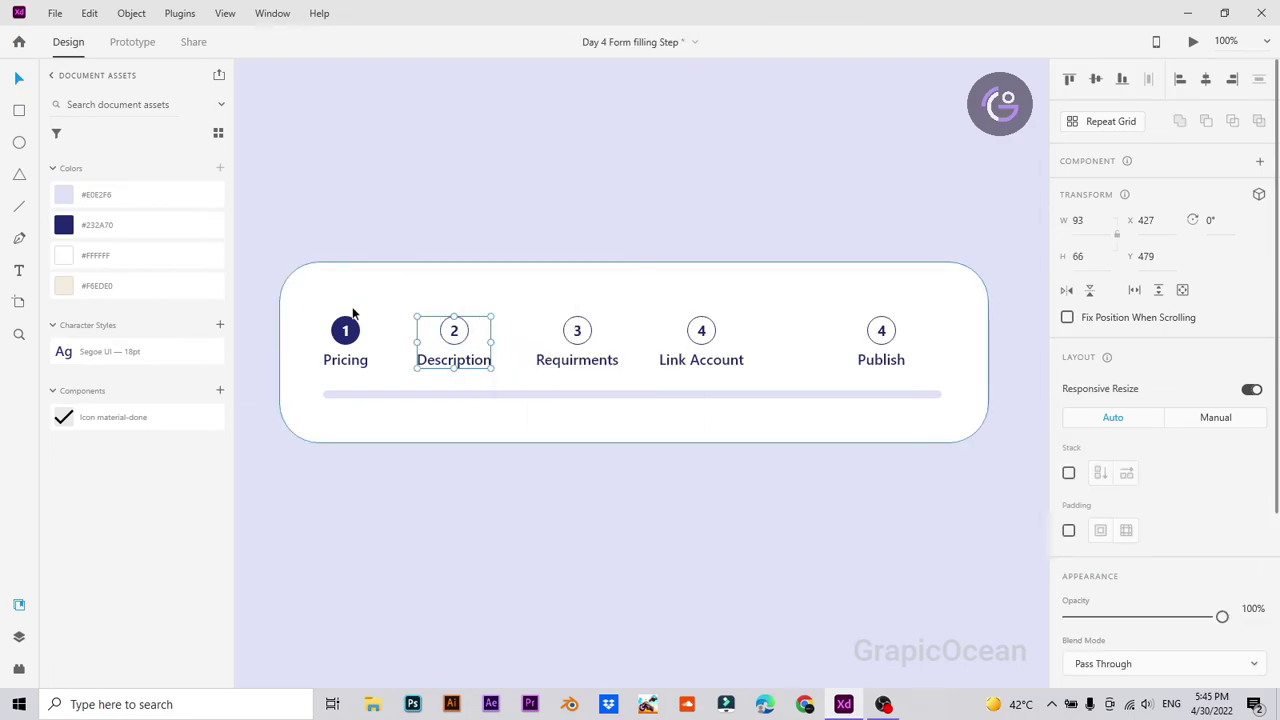
{"action": "double_click", "coordinate": [345, 333]}
{"action": "key", "text": "Escape"}
{"action": "left_click", "coordinate": [350, 355]}
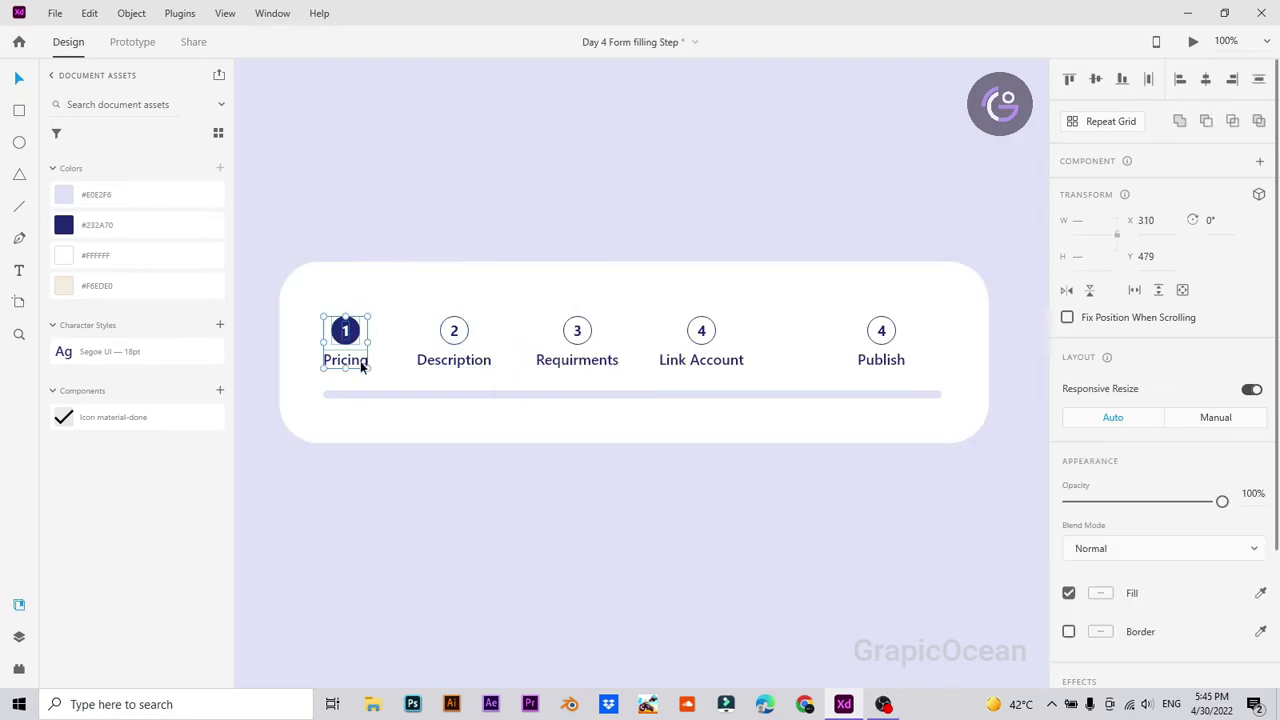
{"action": "right_click", "coordinate": [360, 361]}
{"action": "left_click", "coordinate": [397, 220]}
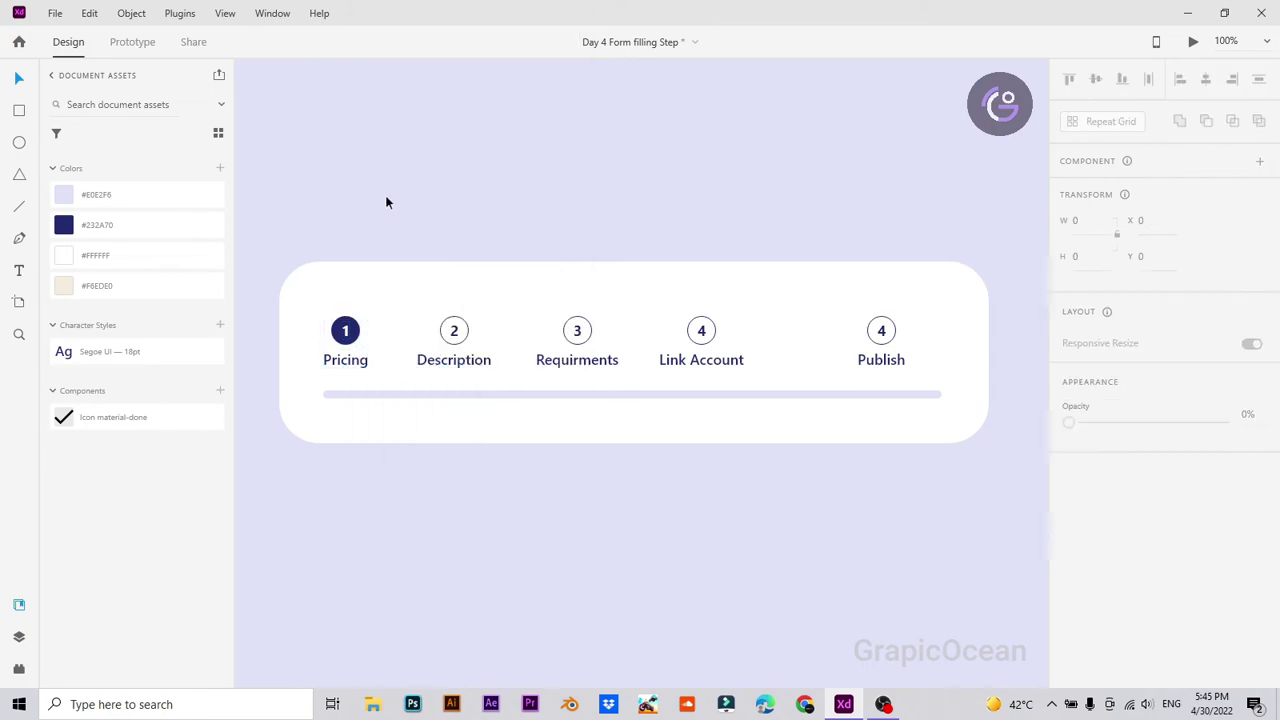
Step: Select all five step groups and distribute them horizontally with equal spacing
{"action": "left_click", "coordinate": [462, 342], "text": "shift"}
{"action": "left_click", "coordinate": [612, 350], "text": "shift"}
{"action": "left_click", "coordinate": [700, 336], "text": "shift"}
{"action": "left_click", "coordinate": [882, 340], "text": "shift"}
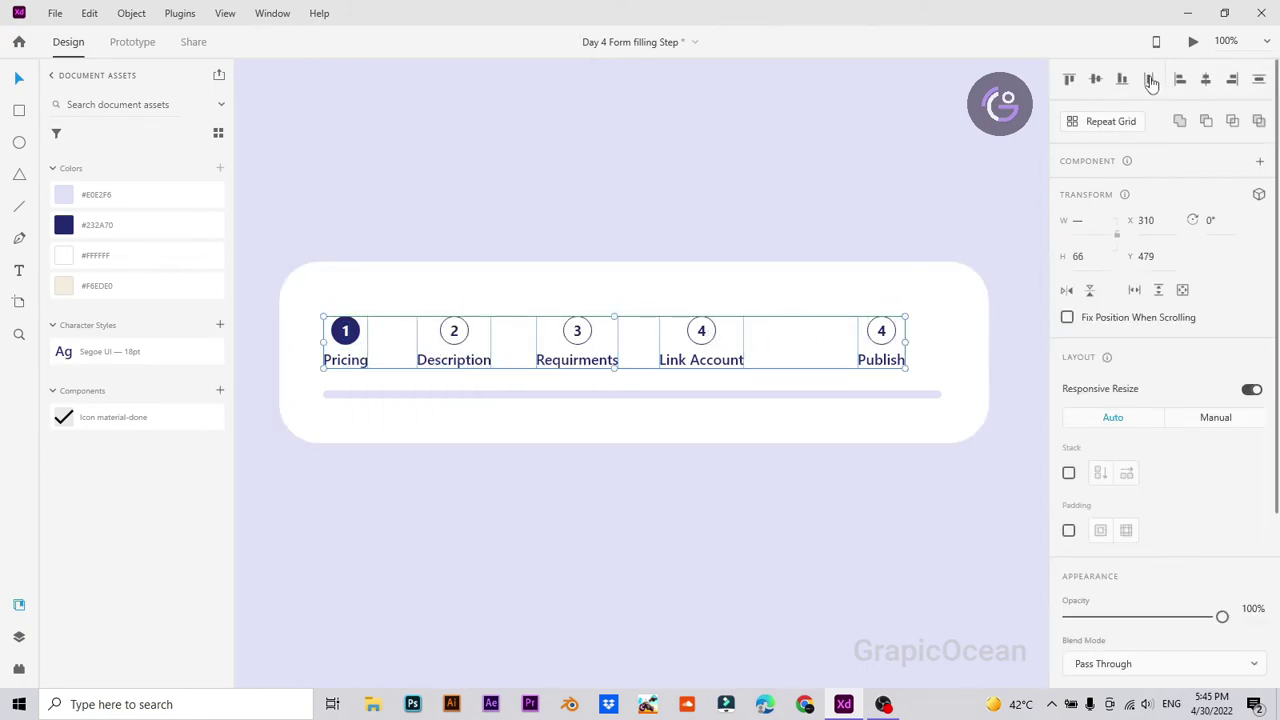
{"action": "left_click", "coordinate": [1151, 82]}
{"action": "left_click", "coordinate": [733, 152]}
Step: Try moving the Publish step right to align with the progress bar's right end
{"action": "left_click", "coordinate": [867, 331]}
{"action": "left_click_drag", "start_coordinate": [883, 331], "coordinate": [915, 343]}
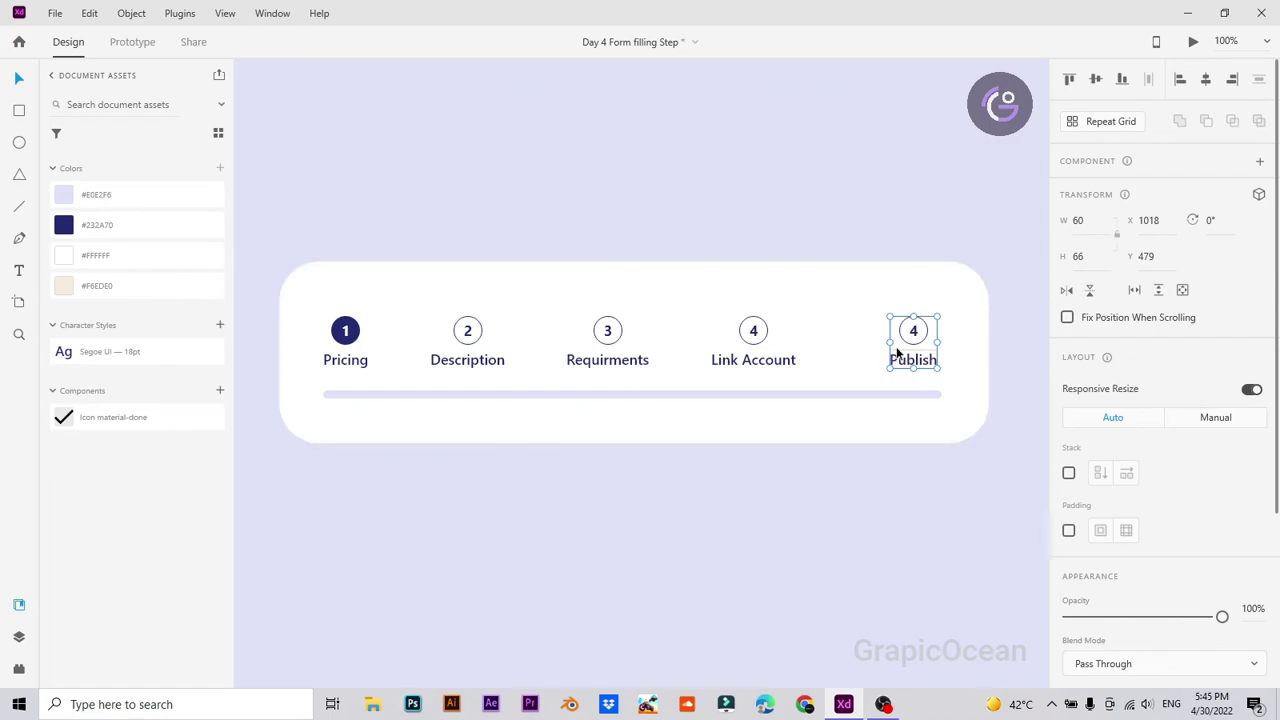
{"action": "key", "text": "ctrl+z"}
{"action": "left_click", "coordinate": [781, 187]}
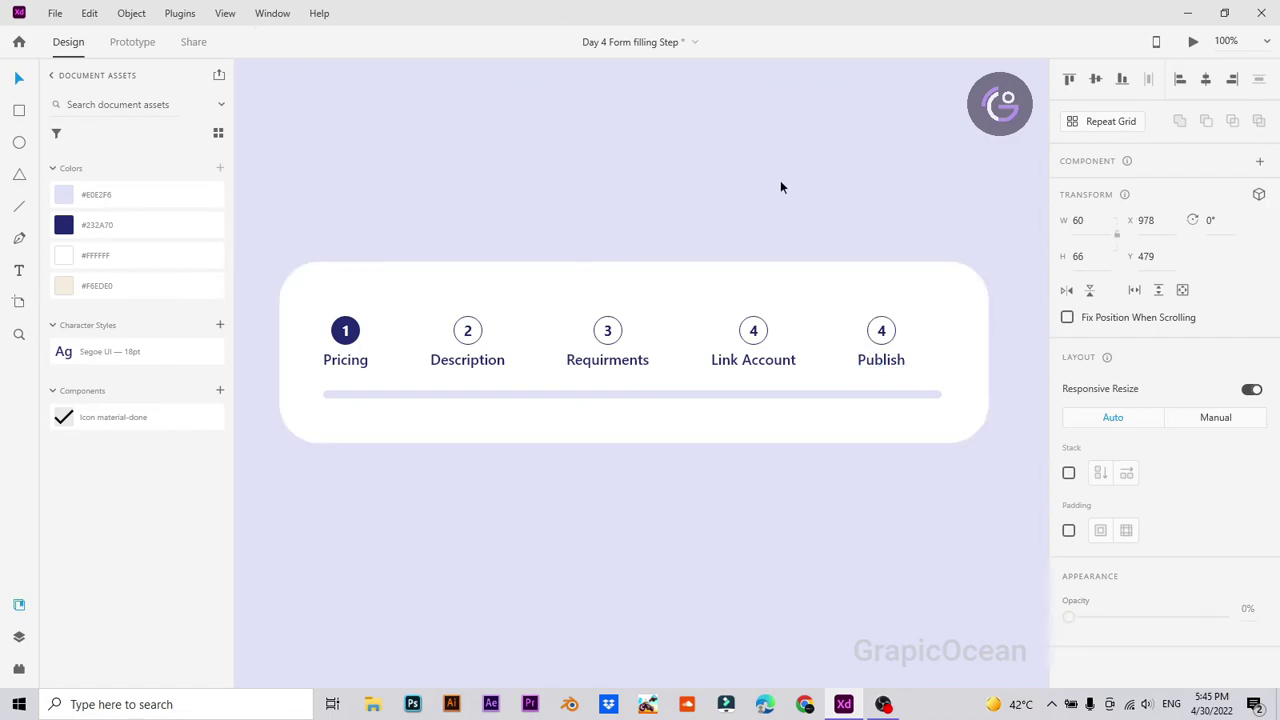
Step: Move the Publish step to the progress bar's far end and distribute all five step groups horizontally with equal spacing
{"action": "key", "text": "ctrl+a"}
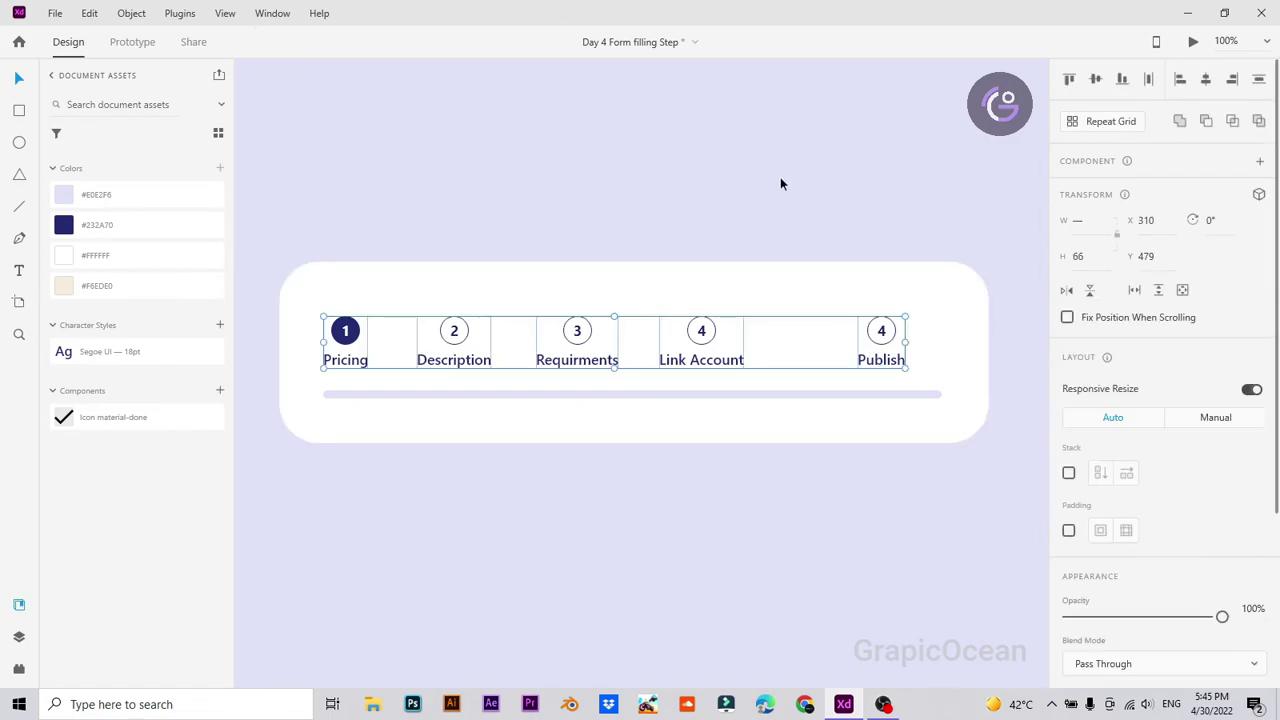
{"action": "key", "text": "ctrl+shift+z"}
{"action": "left_click", "coordinate": [750, 343], "text": "shift"}
{"action": "left_click", "coordinate": [620, 345], "text": "shift"}
{"action": "left_click", "coordinate": [457, 340], "text": "shift"}
{"action": "left_click", "coordinate": [346, 337], "text": "shift"}
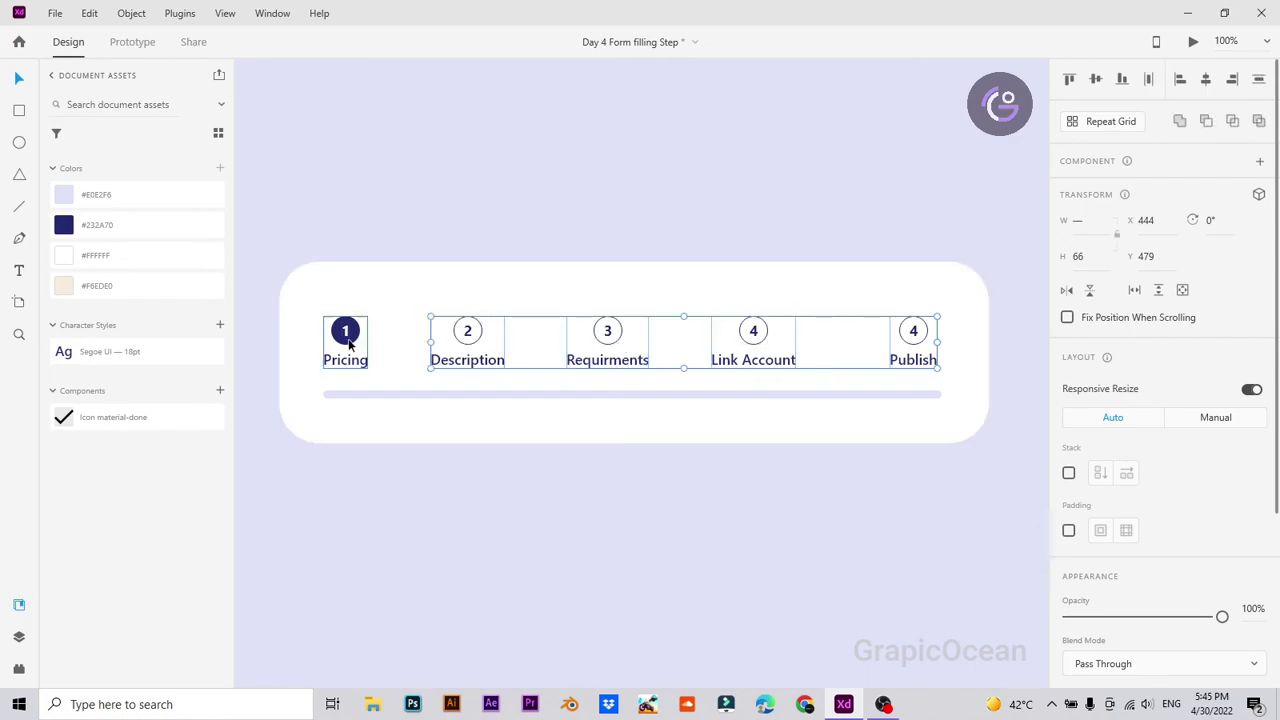
{"action": "left_click", "coordinate": [1151, 81]}
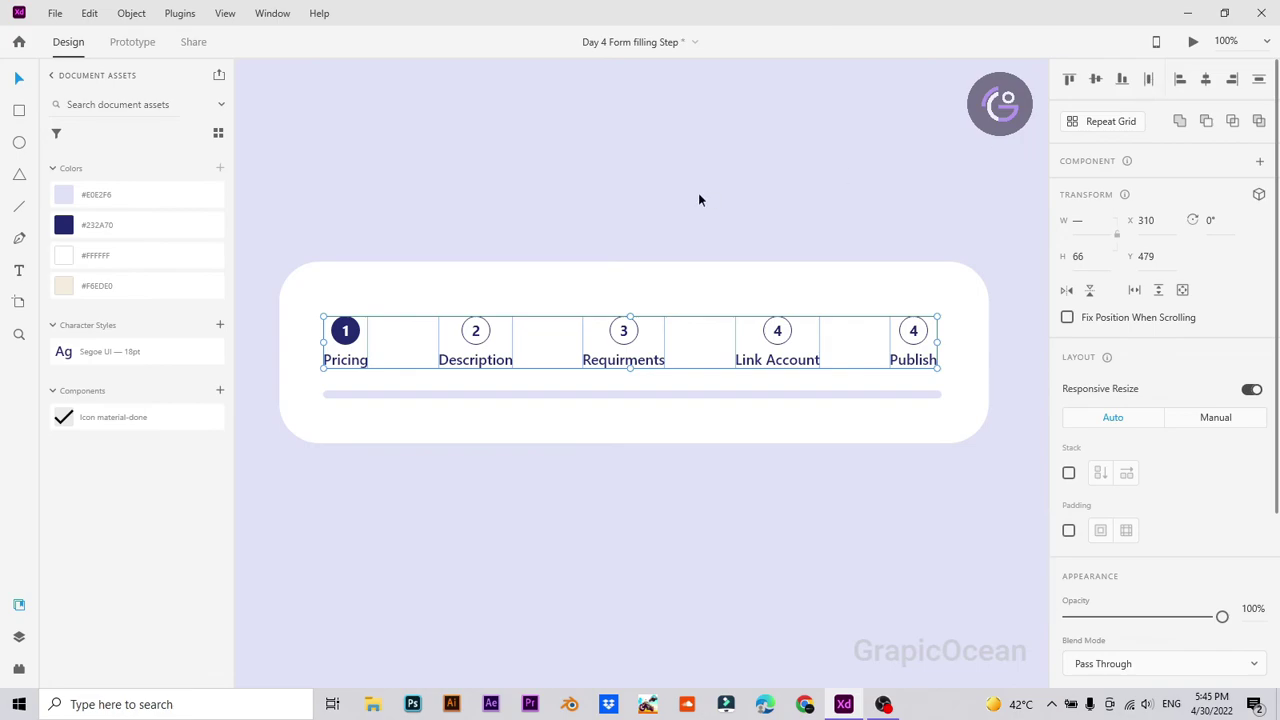
{"action": "left_click", "coordinate": [698, 192]}
Step: Rename the layer of the progress bar line beneath the steps as "Bar"
{"action": "left_click", "coordinate": [574, 395]}
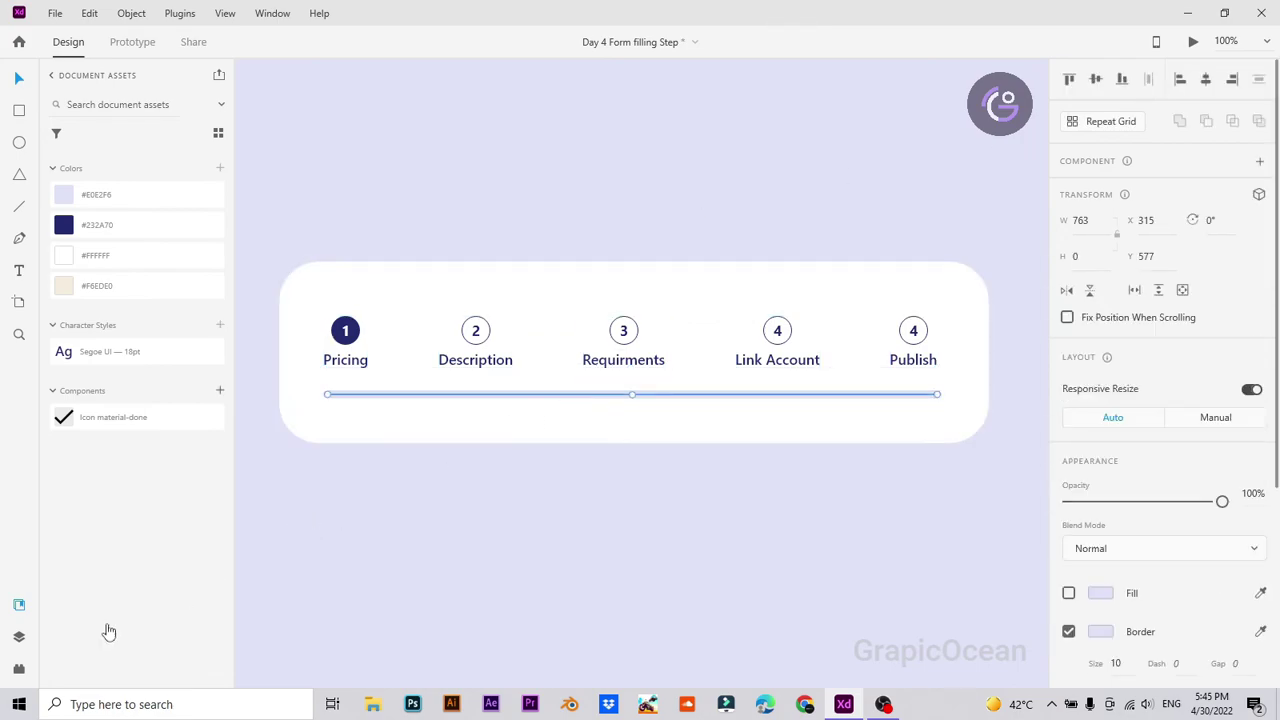
{"action": "left_click", "coordinate": [18, 637]}
{"action": "double_click", "coordinate": [79, 264]}
{"action": "type", "text": "Bar"}
{"action": "key", "text": "Return"}
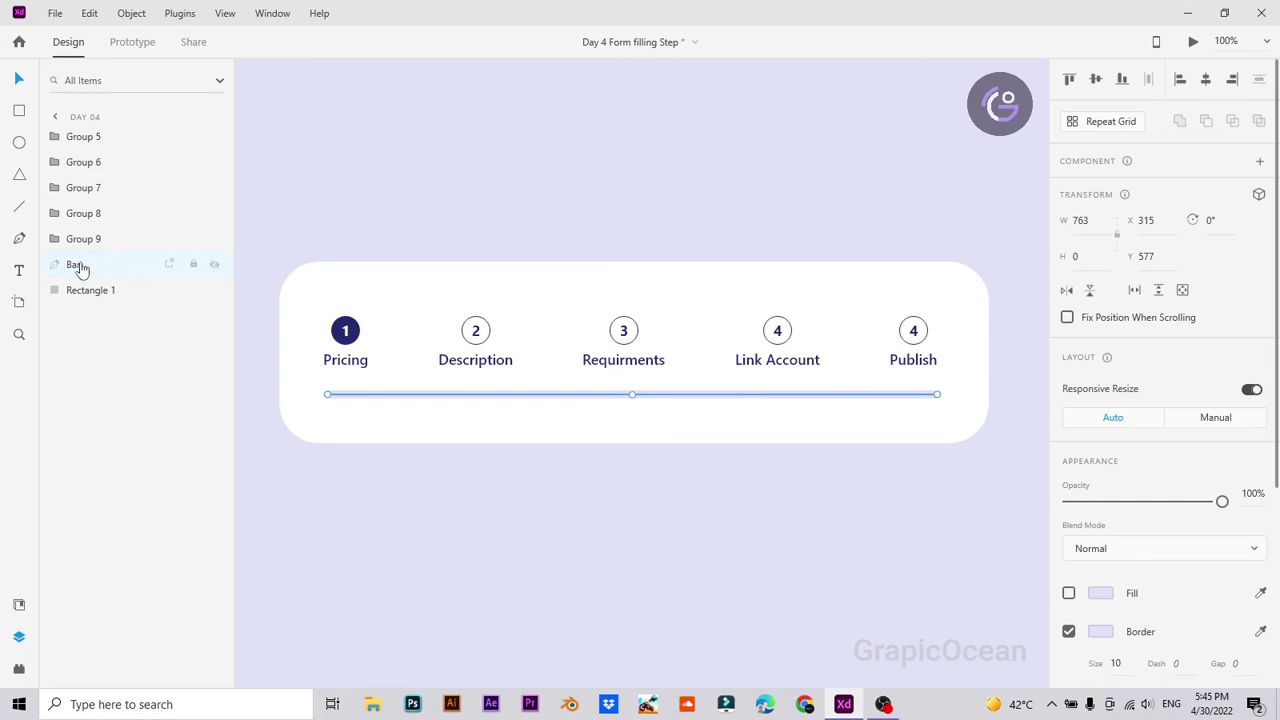
Step: Duplicate the Bar line and rename the copy "High light"
{"action": "key", "text": "ctrl+d"}
{"action": "double_click", "coordinate": [79, 265]}
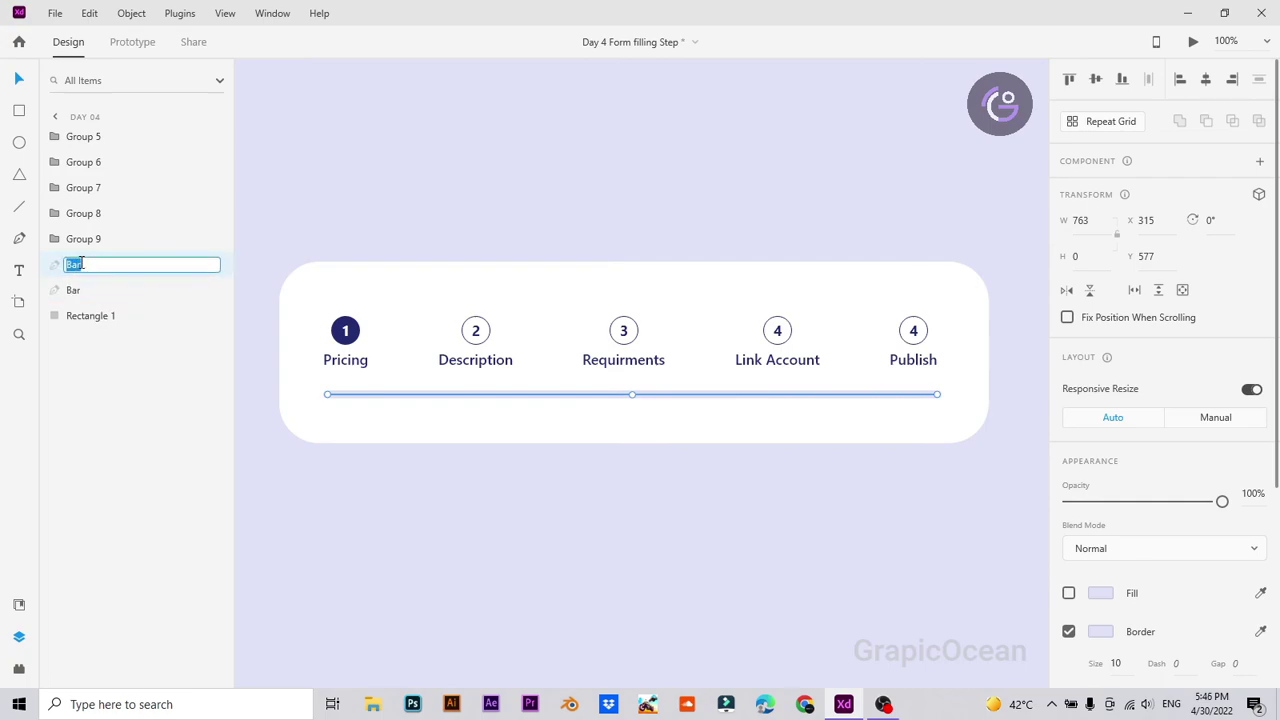
{"action": "type", "text": "High light"}
{"action": "key", "text": "Return"}
Step: Shorten the High light line to about 61 px wide beneath the Pricing step and colour its border #232A70
{"action": "left_click_drag", "start_coordinate": [938, 394], "coordinate": [506, 407]}
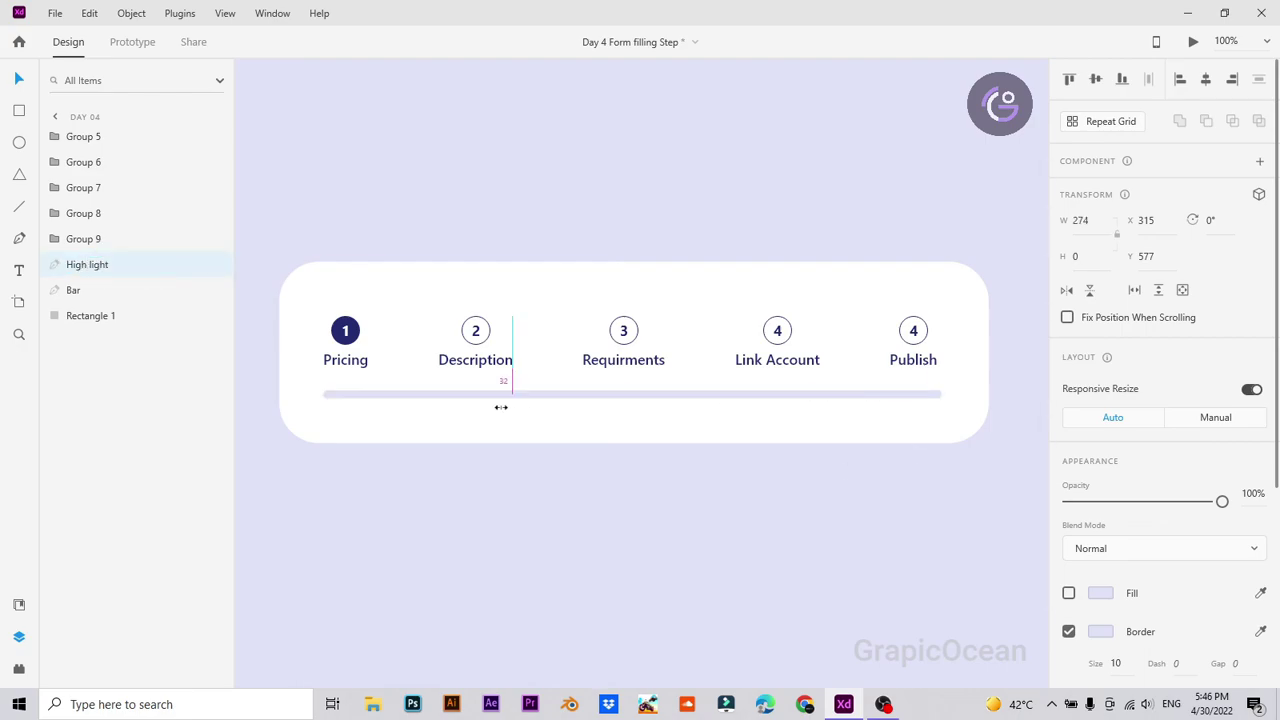
{"action": "left_click_drag", "start_coordinate": [383, 407], "coordinate": [375, 406]}
{"action": "left_click", "coordinate": [18, 604]}
{"action": "left_click", "coordinate": [1260, 633]}
{"action": "left_click", "coordinate": [64, 224]}
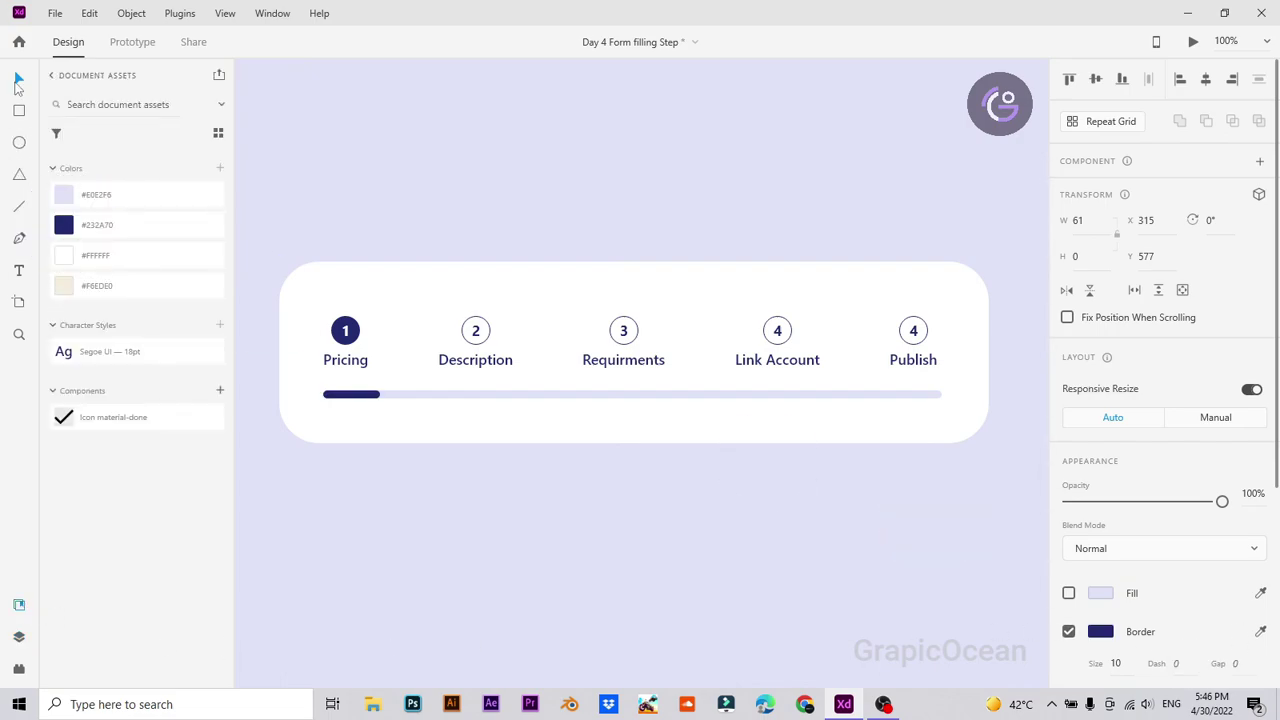
Step: Extend the dark High light line slightly past the Pricing label along the progress bar
{"action": "left_click", "coordinate": [385, 170]}
{"action": "left_click", "coordinate": [363, 394]}
{"action": "left_click_drag", "start_coordinate": [379, 394], "coordinate": [396, 395]}
{"action": "left_click", "coordinate": [408, 200]}
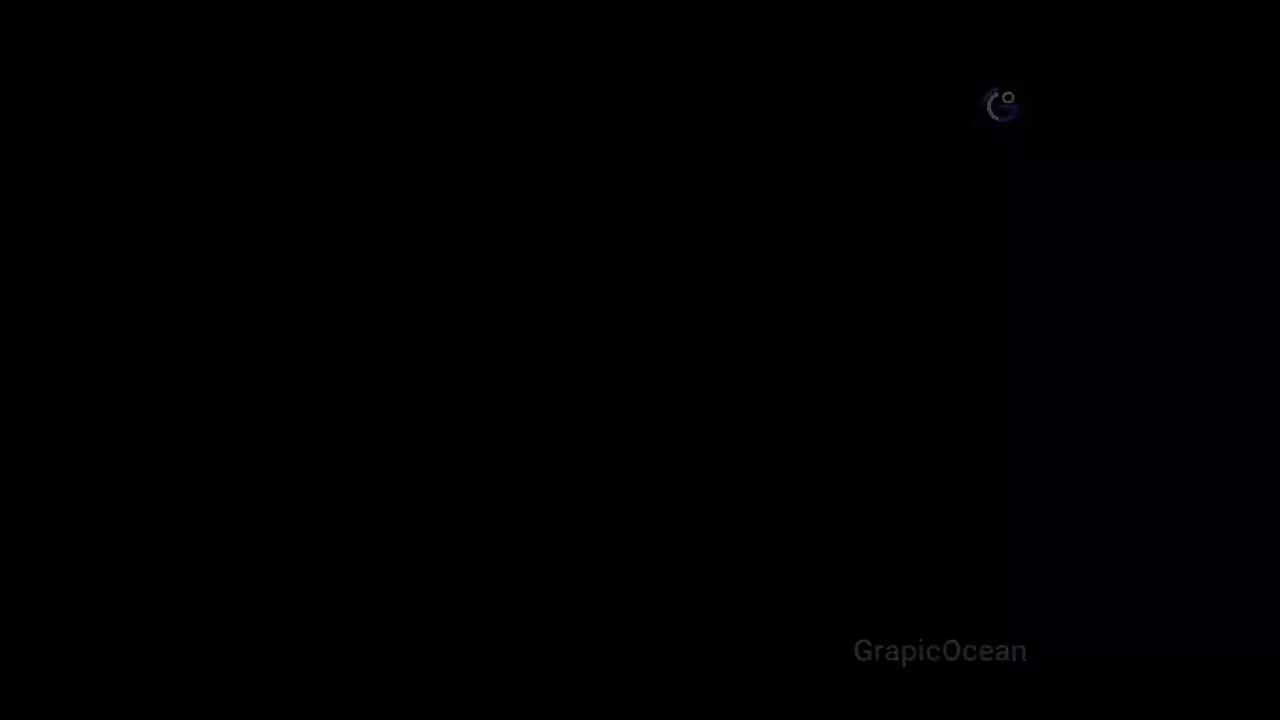